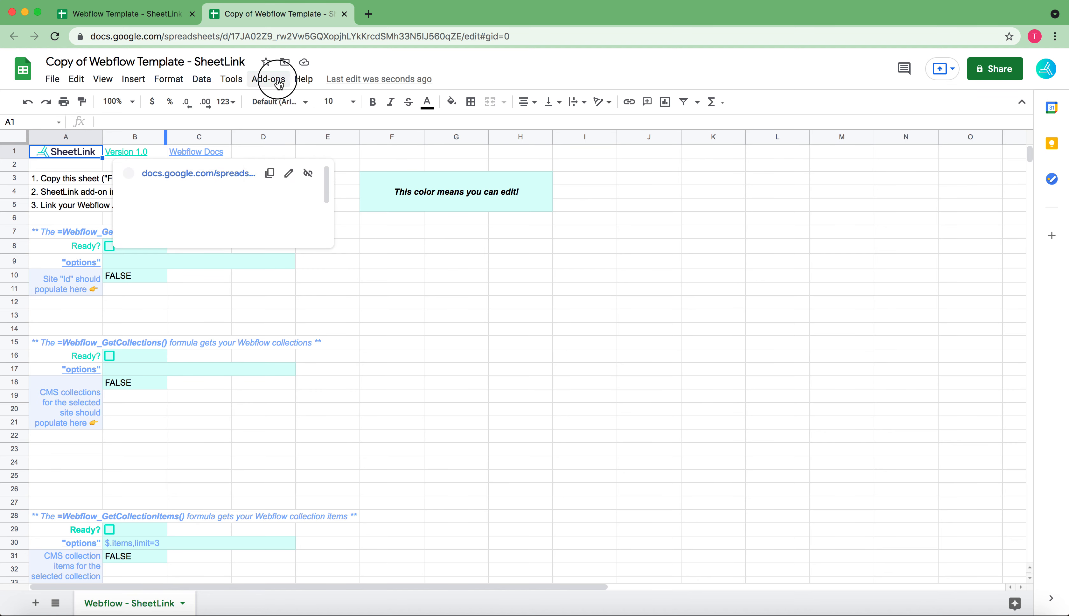
Enable the installed SheetLink add-on for use in this document and close the Google Workspace Marketplace
click(268, 79)
click(307, 173)
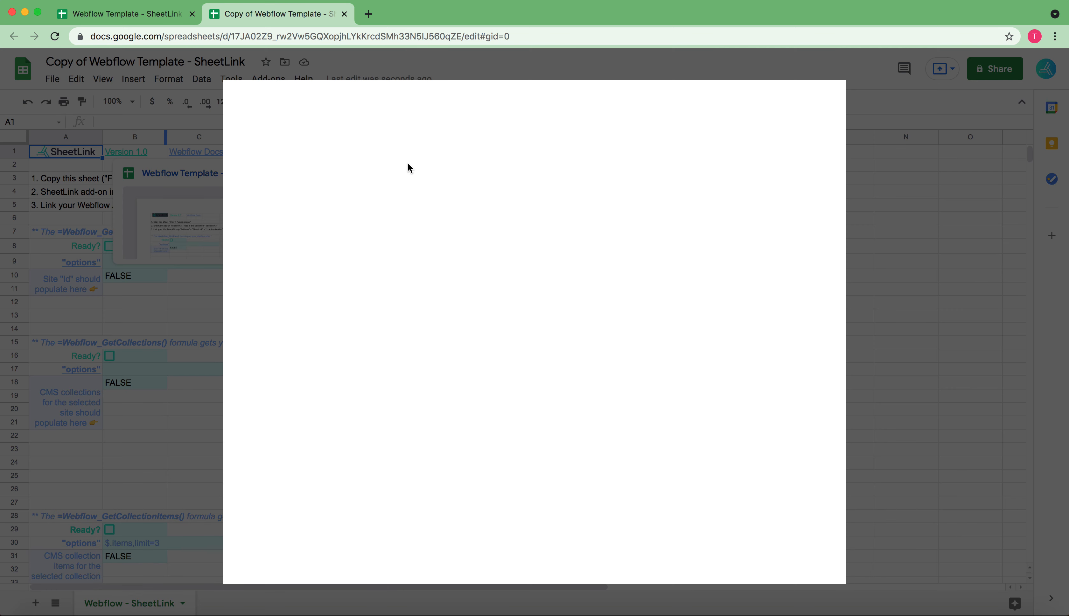
click(352, 168)
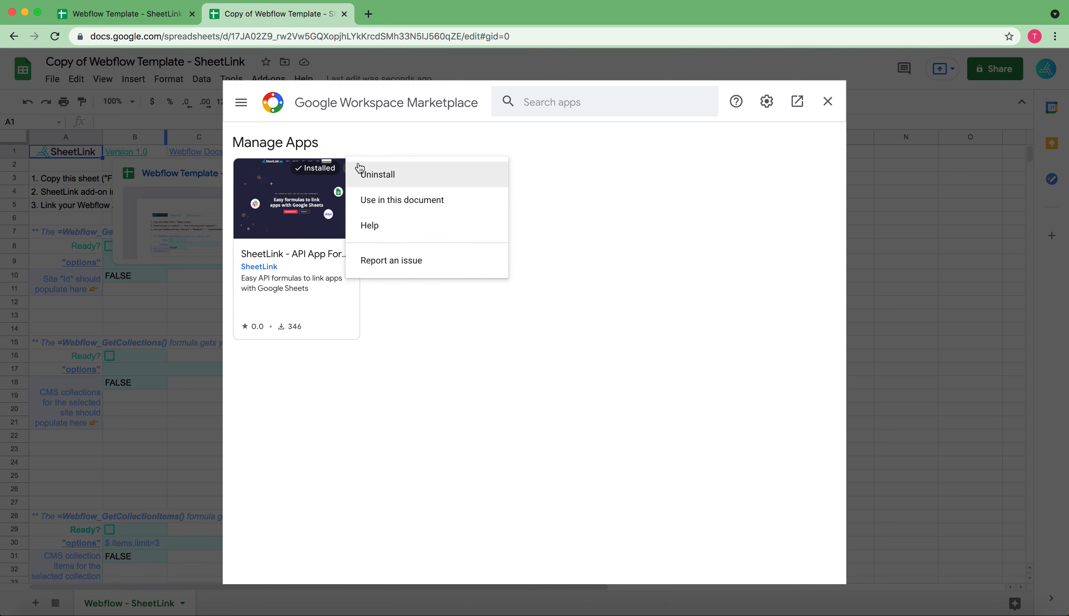
click(380, 201)
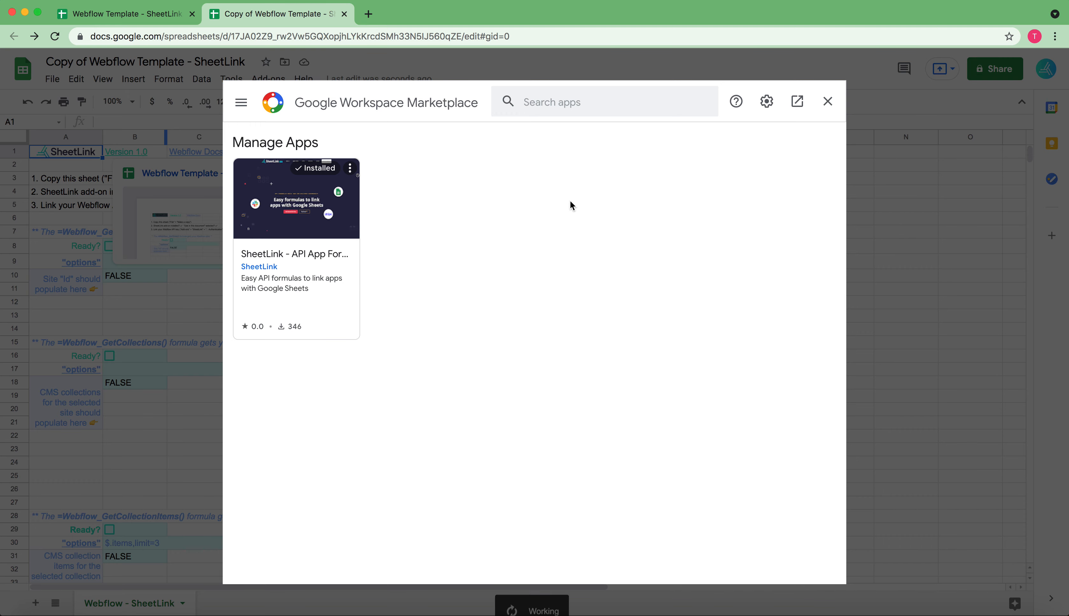
click(828, 101)
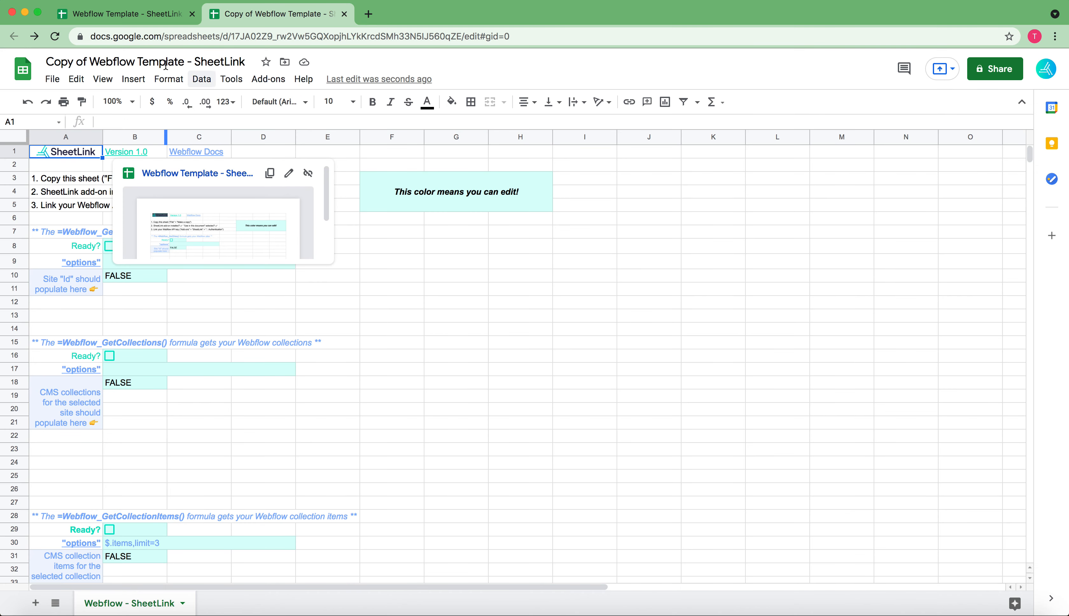
Reload the copied Webflow Template spreadsheet and close the original template's browser tab
click(55, 37)
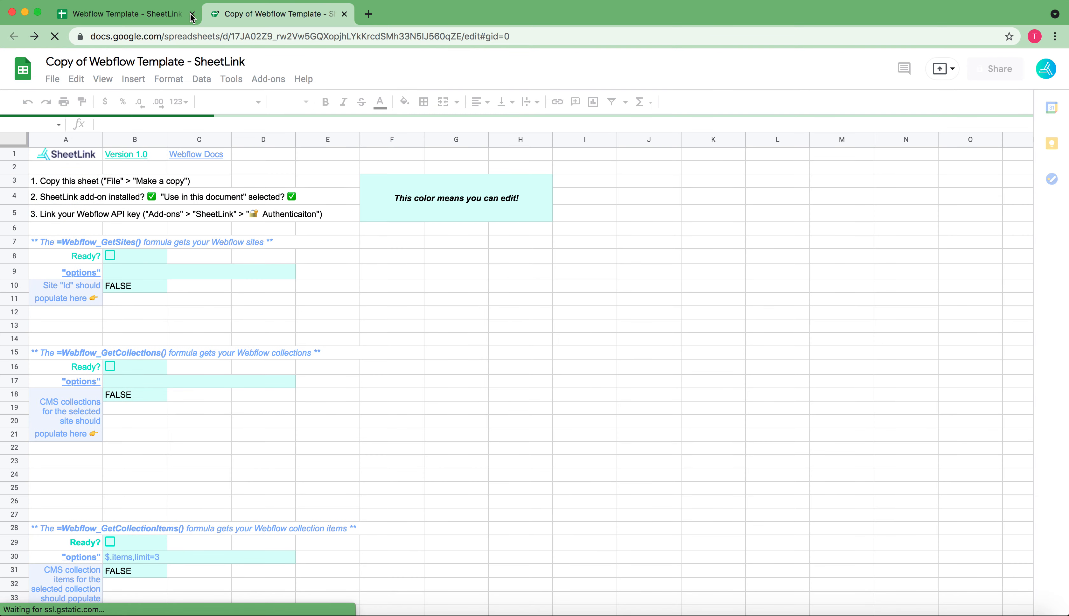
click(192, 14)
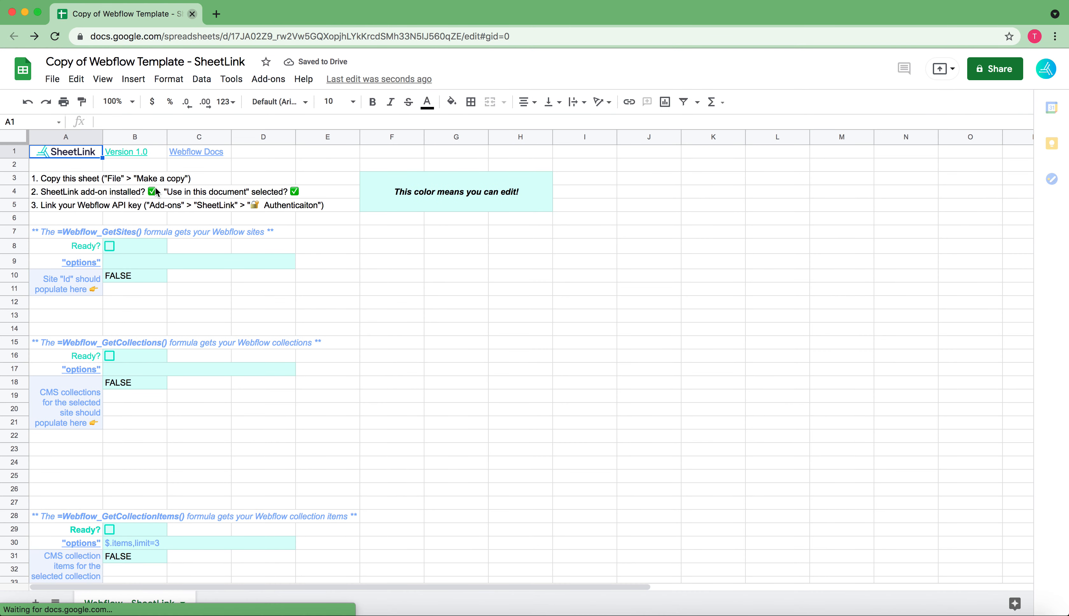
click(320, 183)
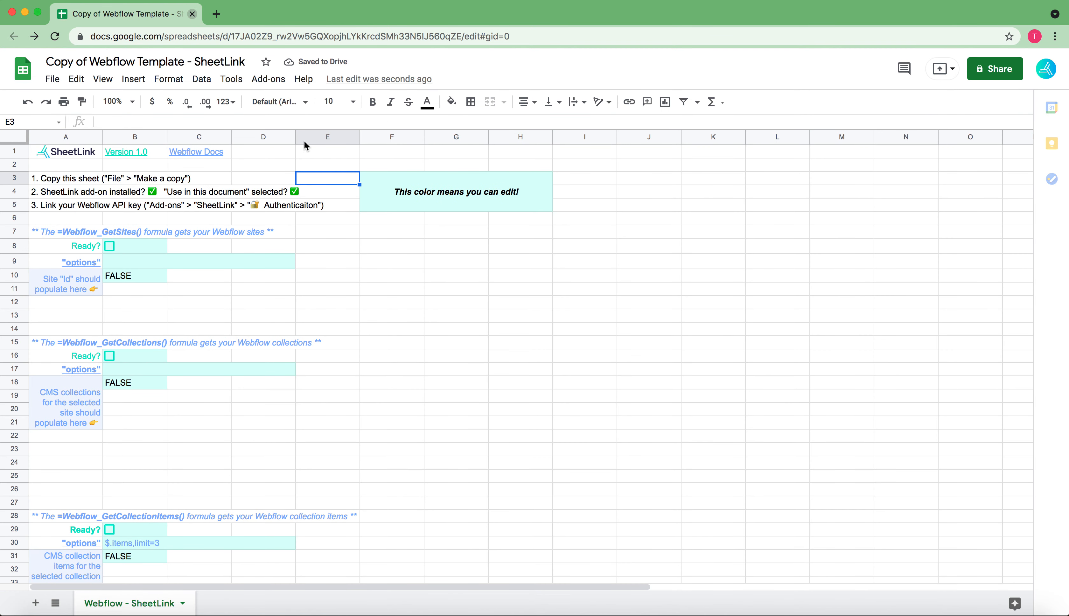
Start SheetLink's authentication and choose Webflow as the app to authenticate
click(268, 81)
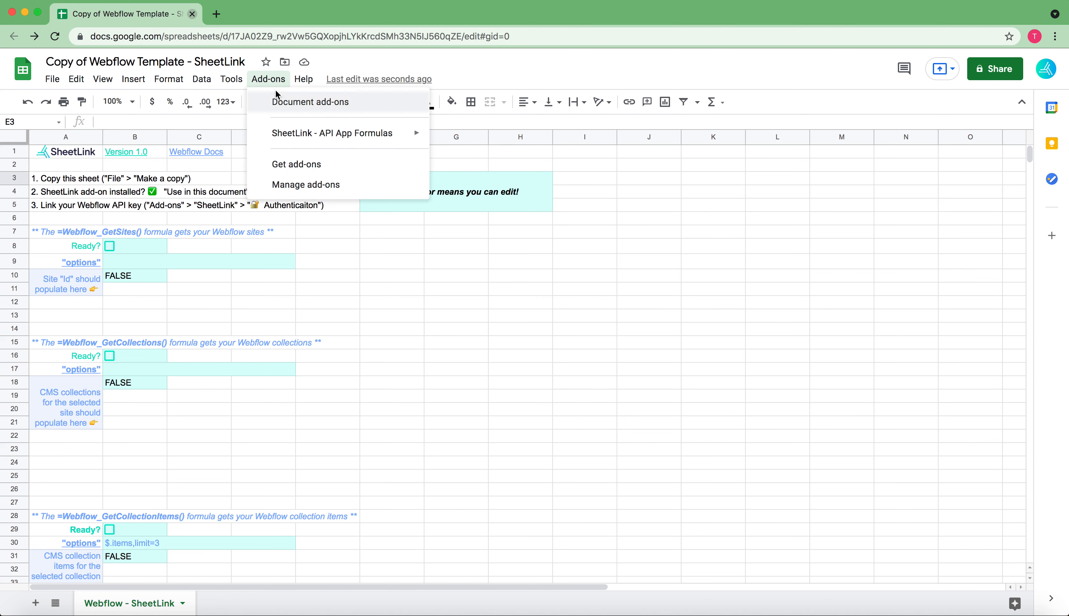
mouse_move(292, 140)
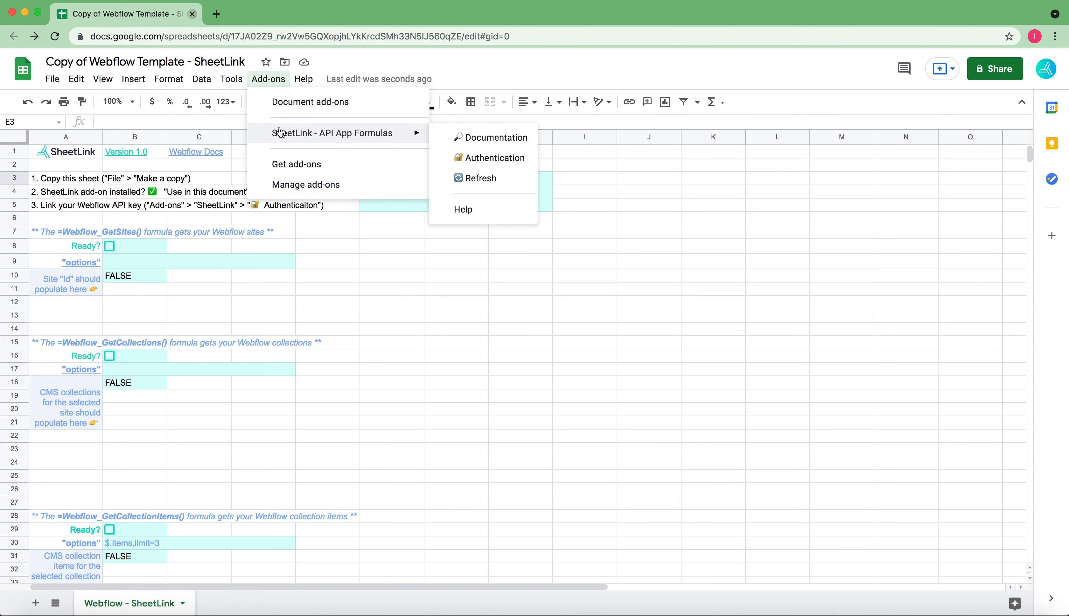
click(469, 161)
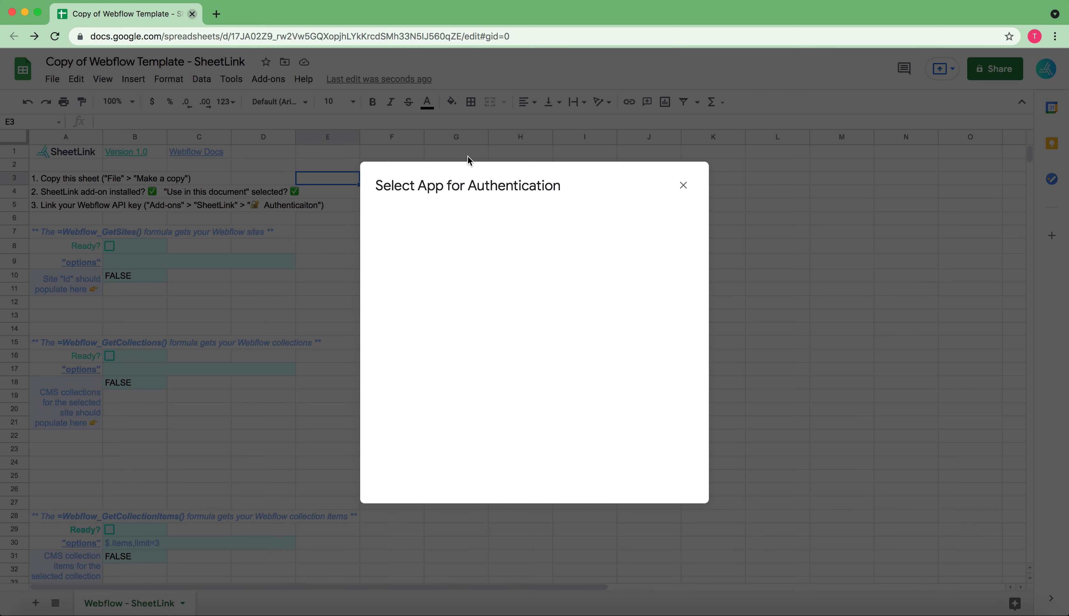
click(452, 365)
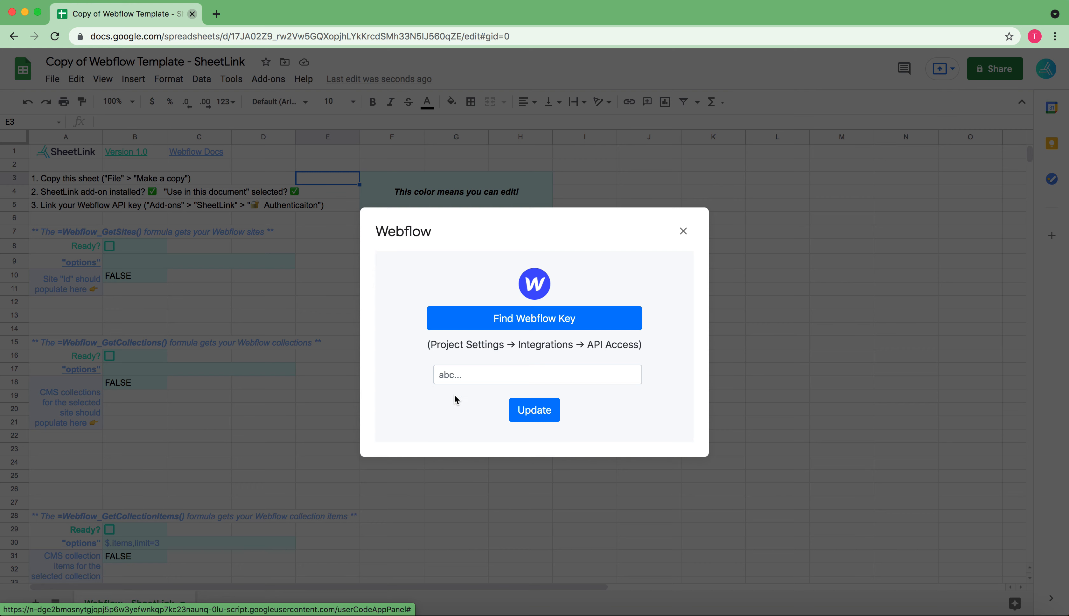
click(461, 371)
click(418, 368)
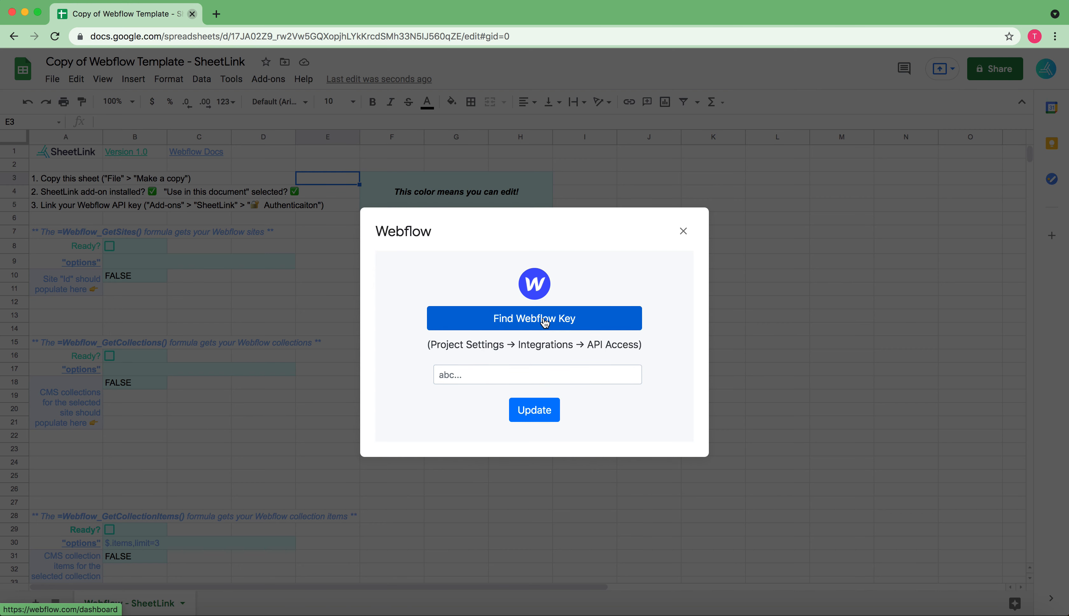
Look up where the Webflow key is found, examining the API Access section of the SheetLink project's Integrations settings in Webflow
click(545, 324)
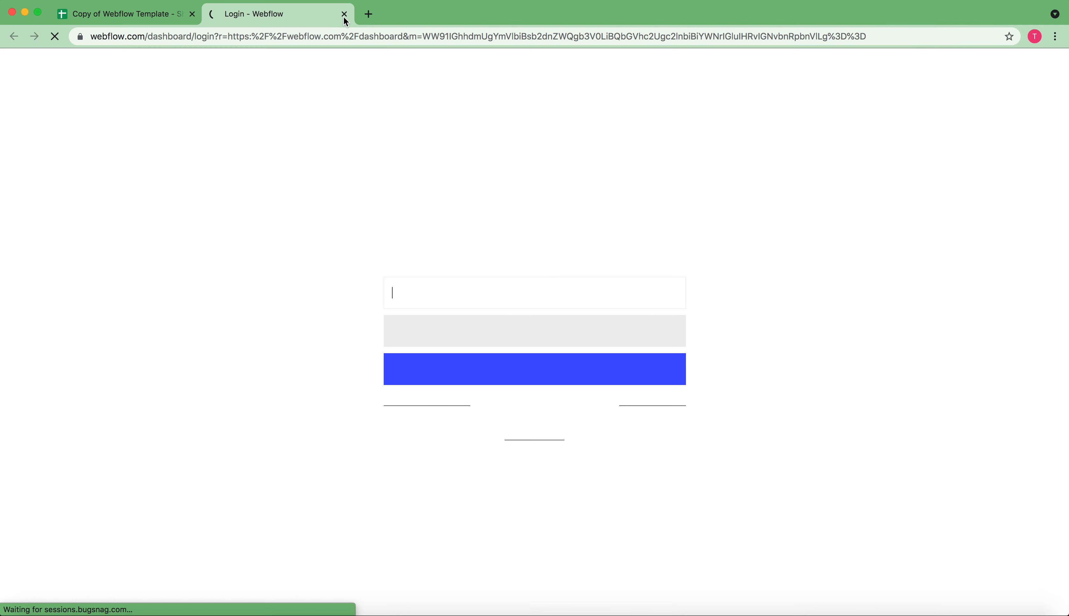
click(345, 15)
key(ctrl+Up)
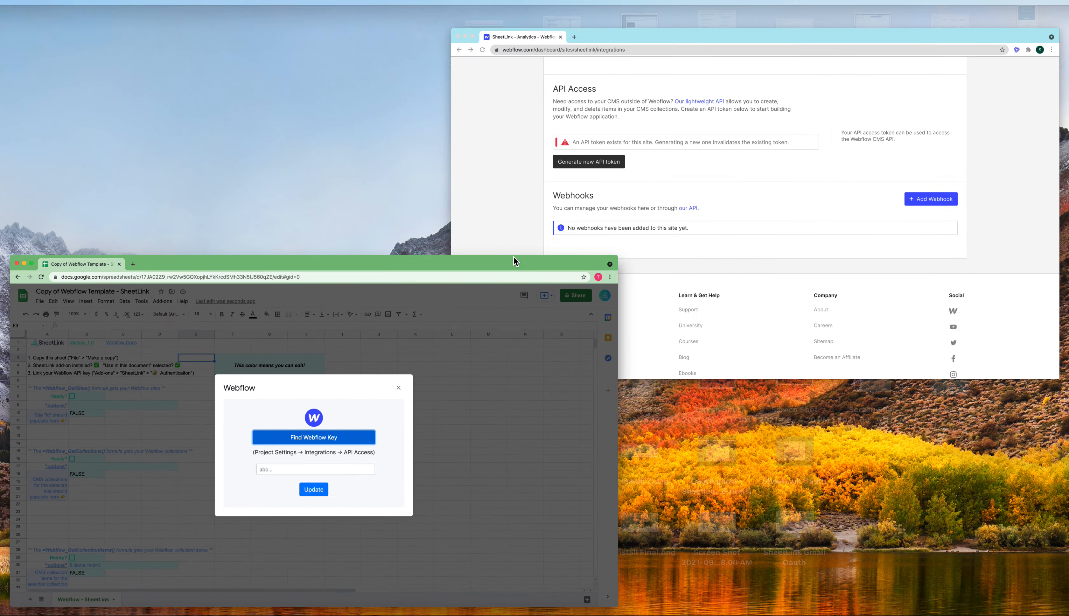
click(658, 183)
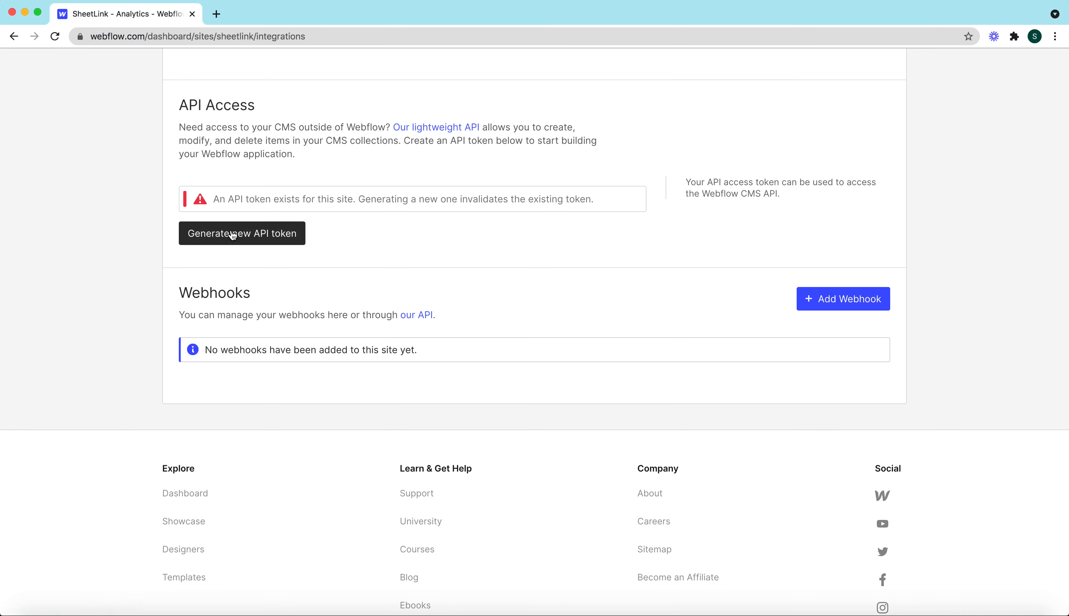
scroll(322, 232, up, 10)
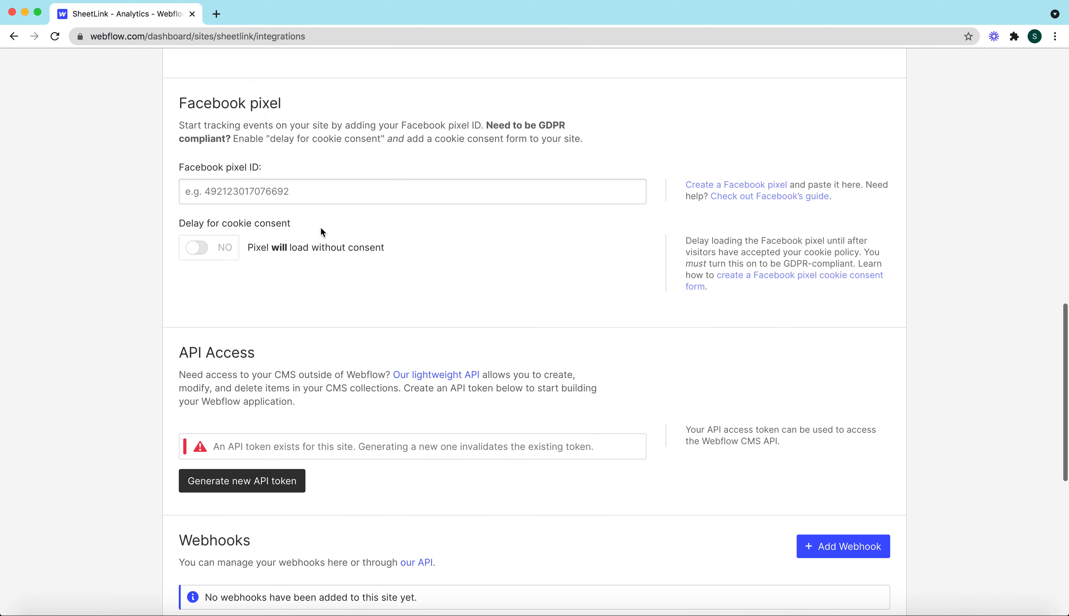
scroll(321, 232, up, 3)
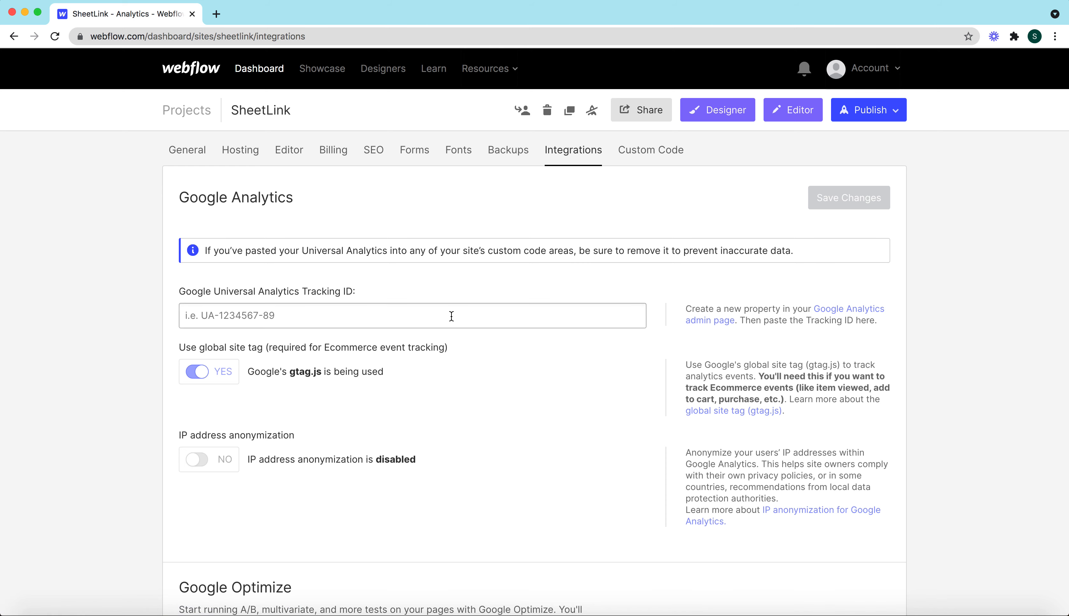
scroll(452, 316, down, 15)
scroll(382, 209, up, 3)
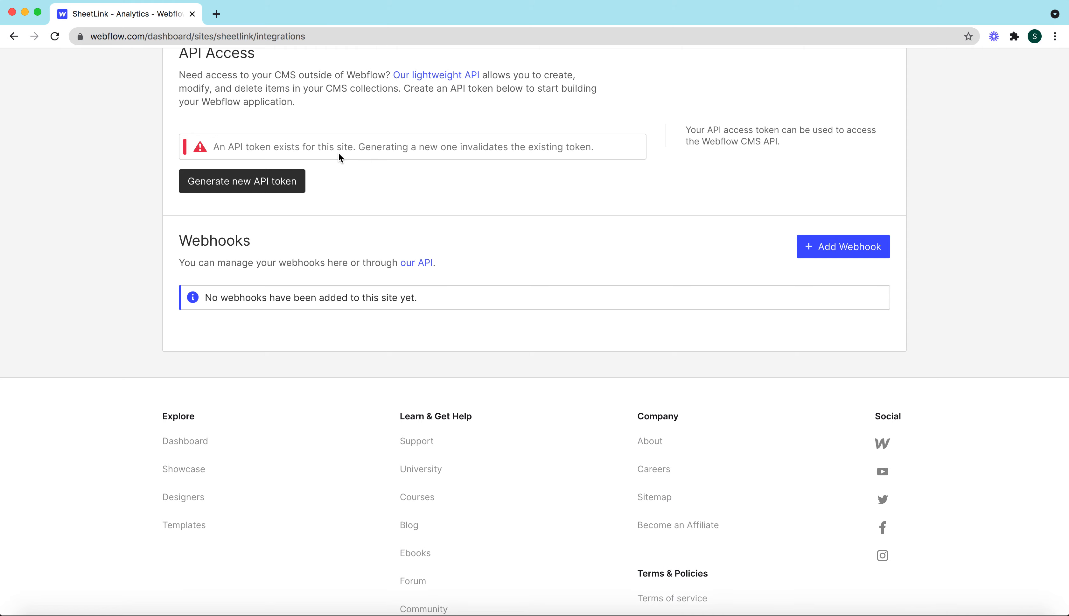
Return to the spreadsheet, paste the Webflow API key into the authentication dialog, update it and close the dialog
key(ctrl+Up)
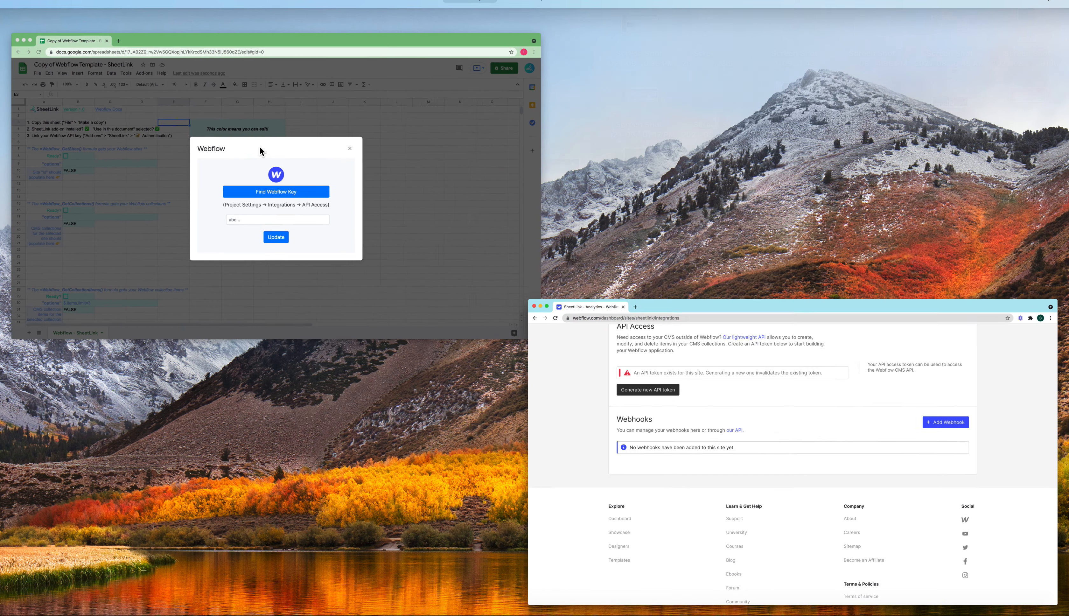
click(260, 148)
click(502, 382)
key(super+v)
click(533, 411)
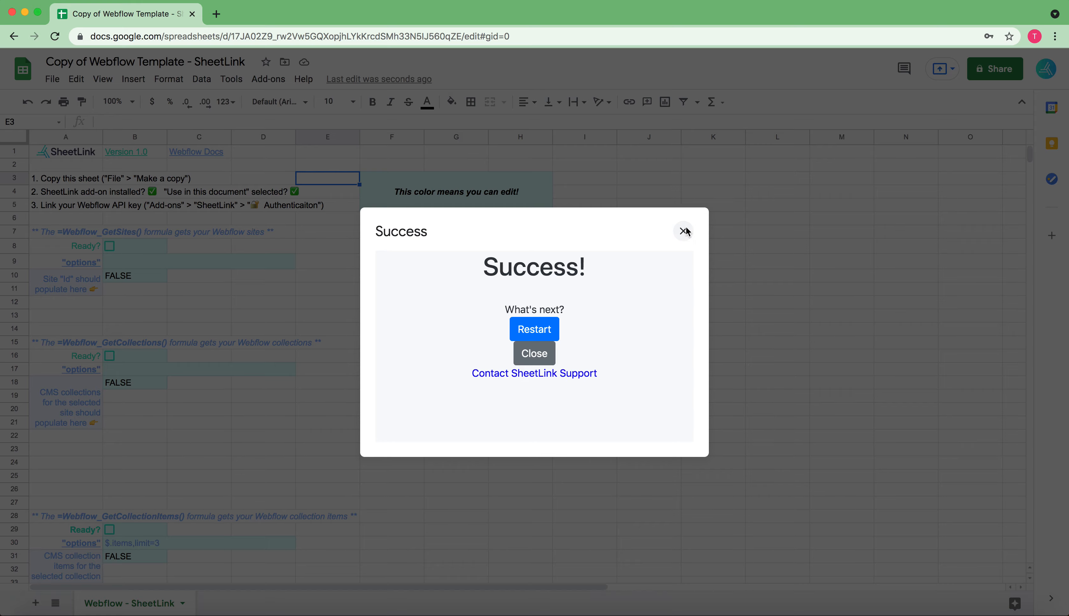
click(684, 231)
Mark the Webflow_GetSites section as ready and open the link returned in B10 to link the sheet to the SheetLink account
click(110, 246)
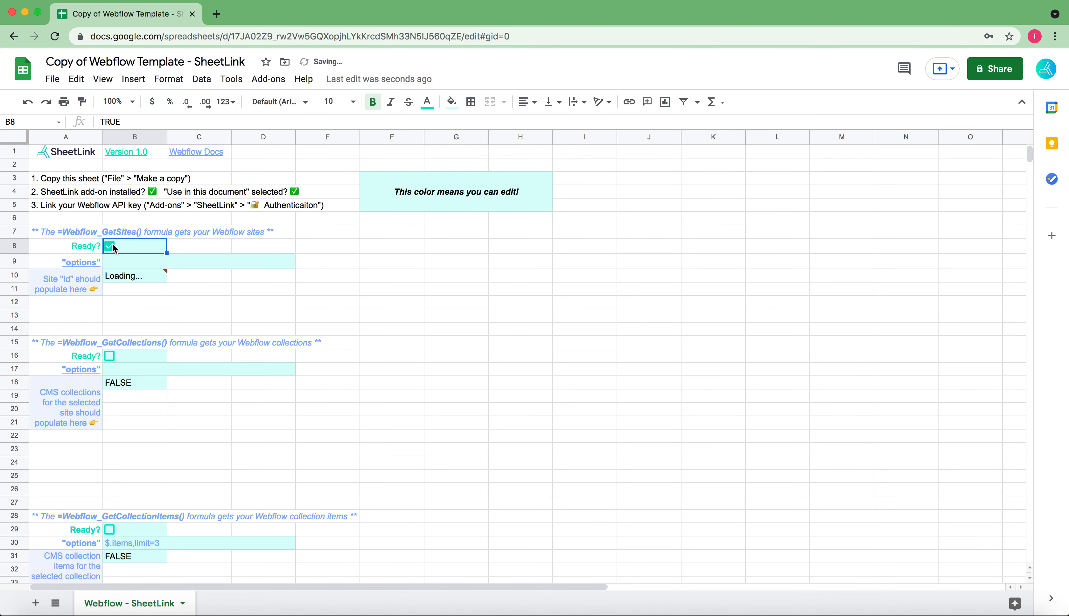
mouse_move(133, 281)
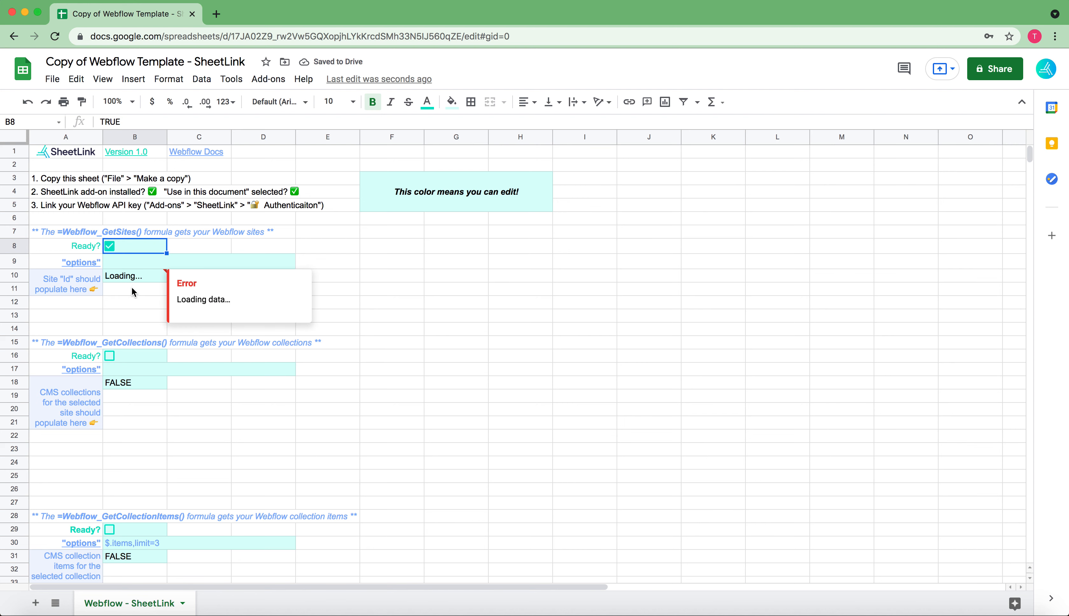
click(126, 301)
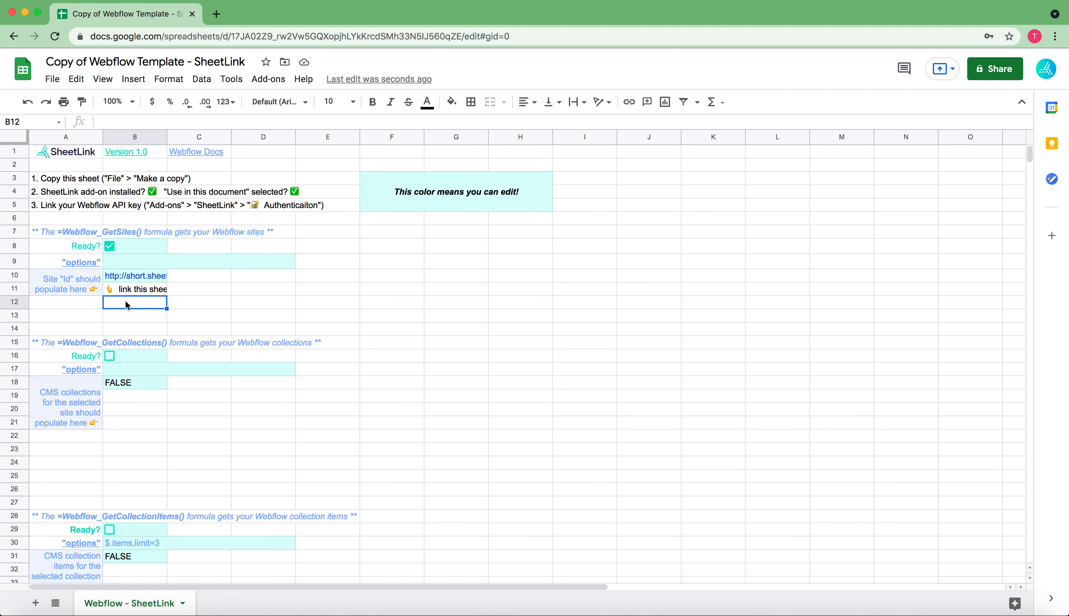
click(134, 276)
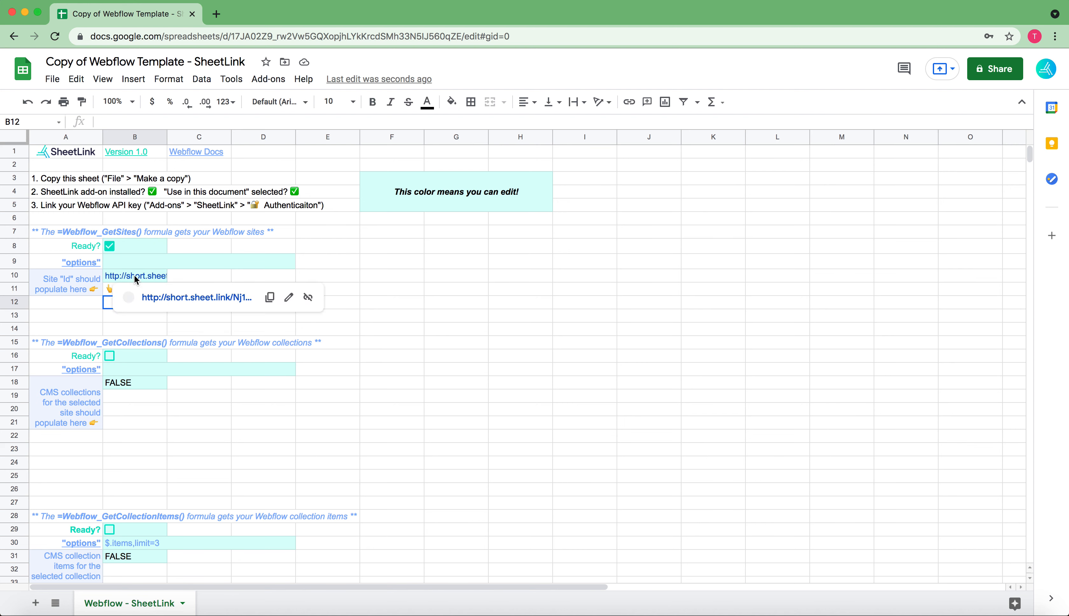
click(181, 296)
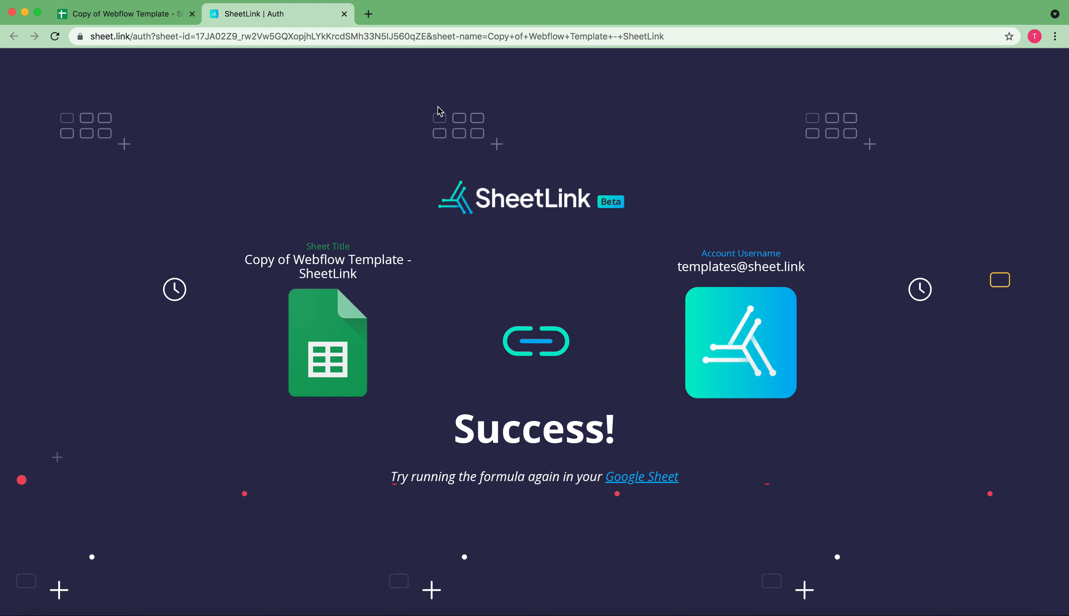
click(344, 14)
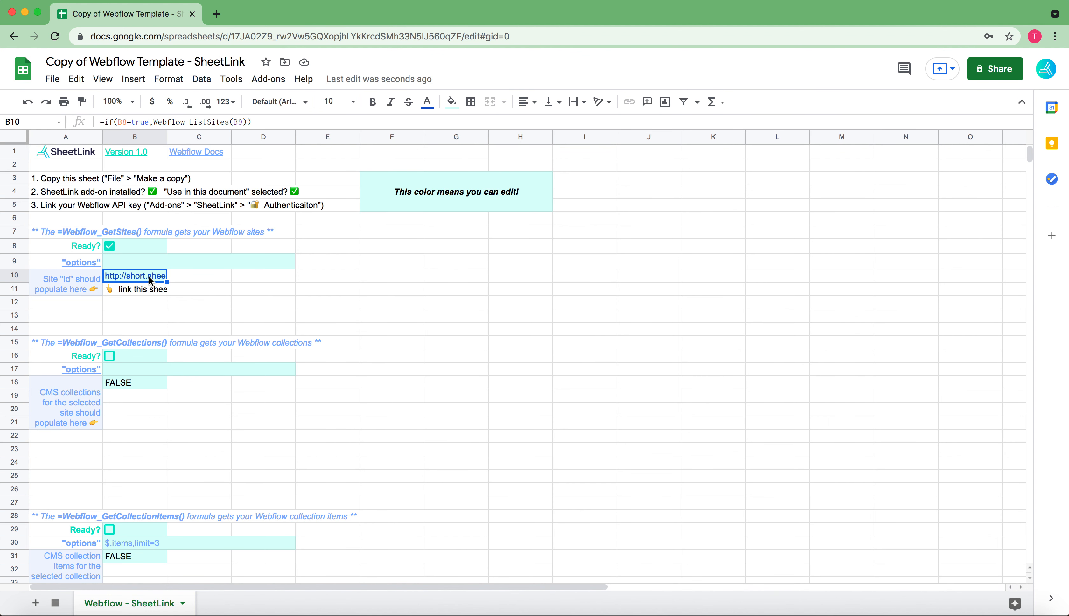
Rerun the Webflow_GetSites formula by switching its Ready checkbox off and on, and select the site Id in B11
click(109, 246)
click(109, 246)
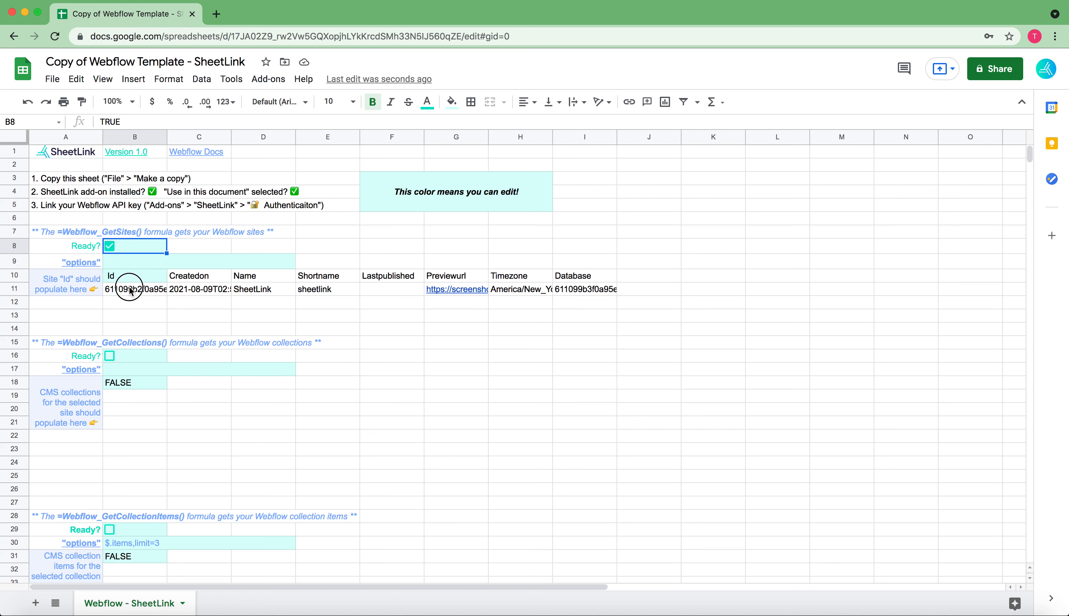
click(130, 290)
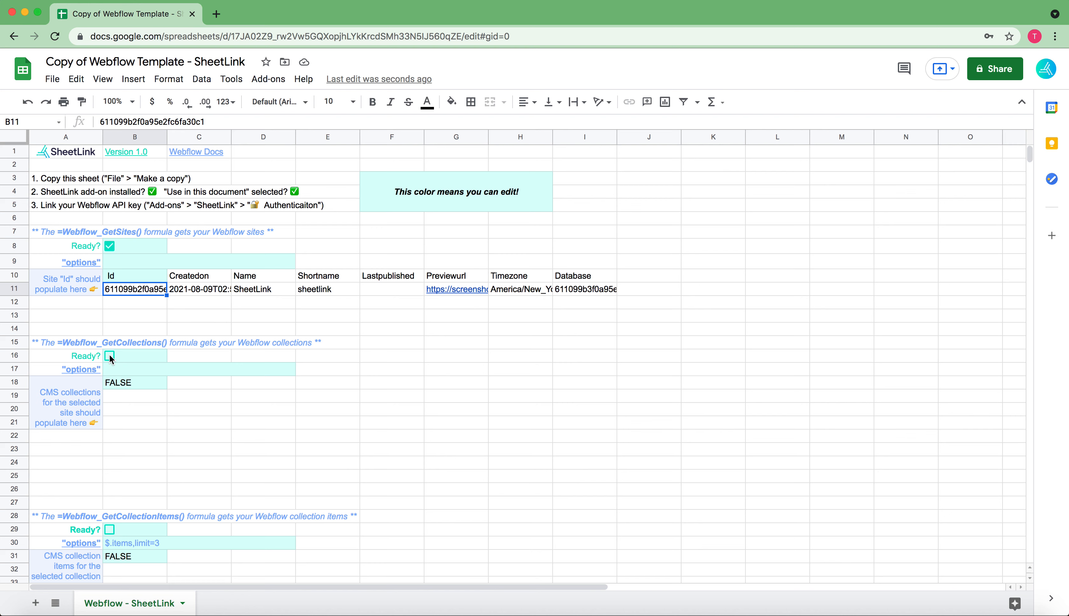
Inspect the Webflow_ListCollections formula in B18 and mark the Webflow_GetCollections section as ready
click(117, 374)
double_click(116, 382)
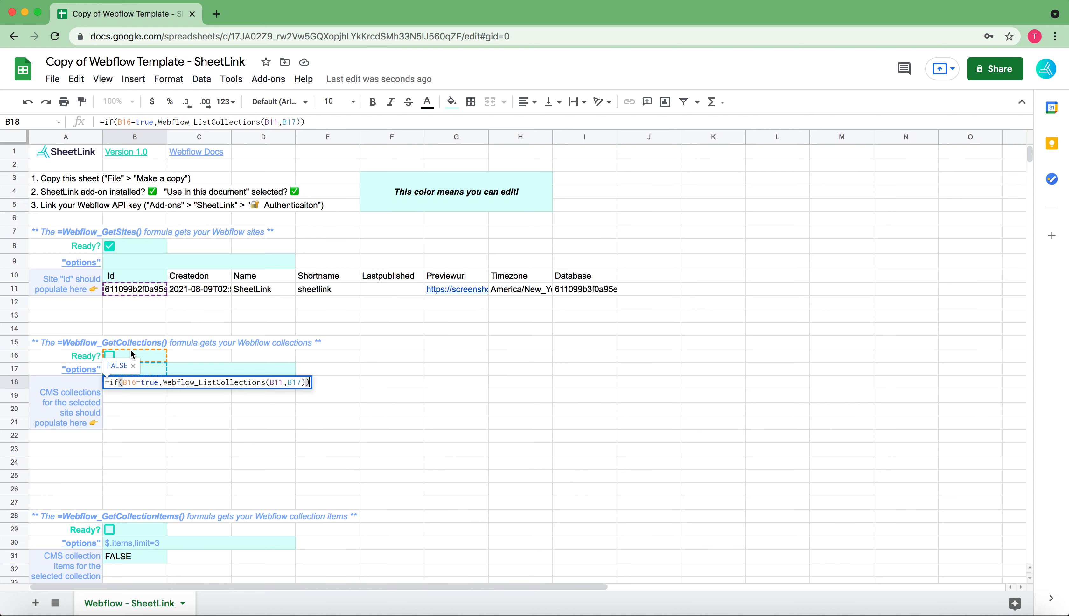
click(110, 356)
click(110, 356)
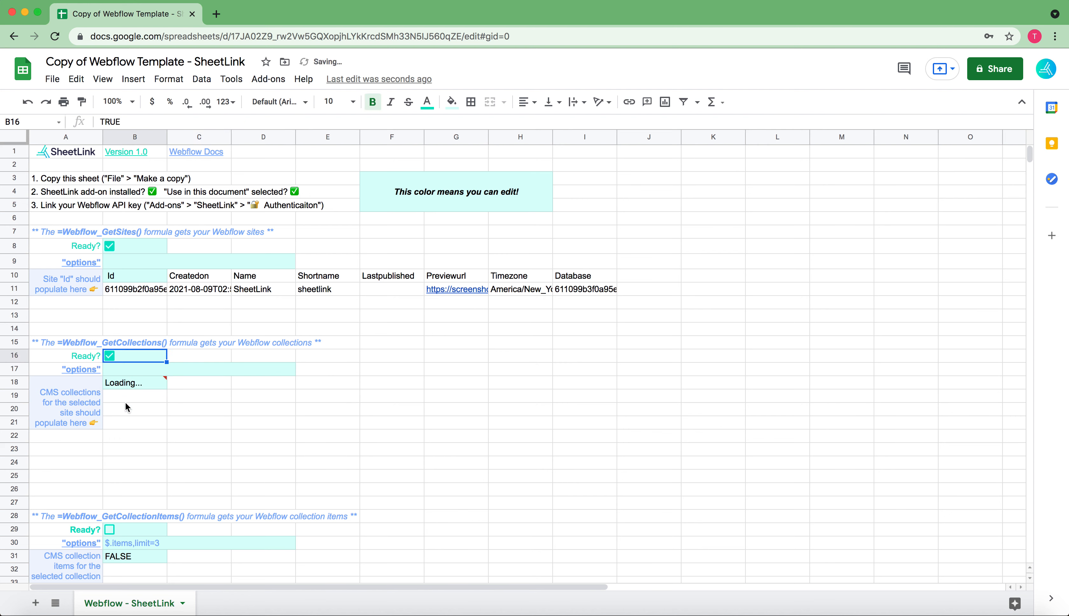
click(131, 386)
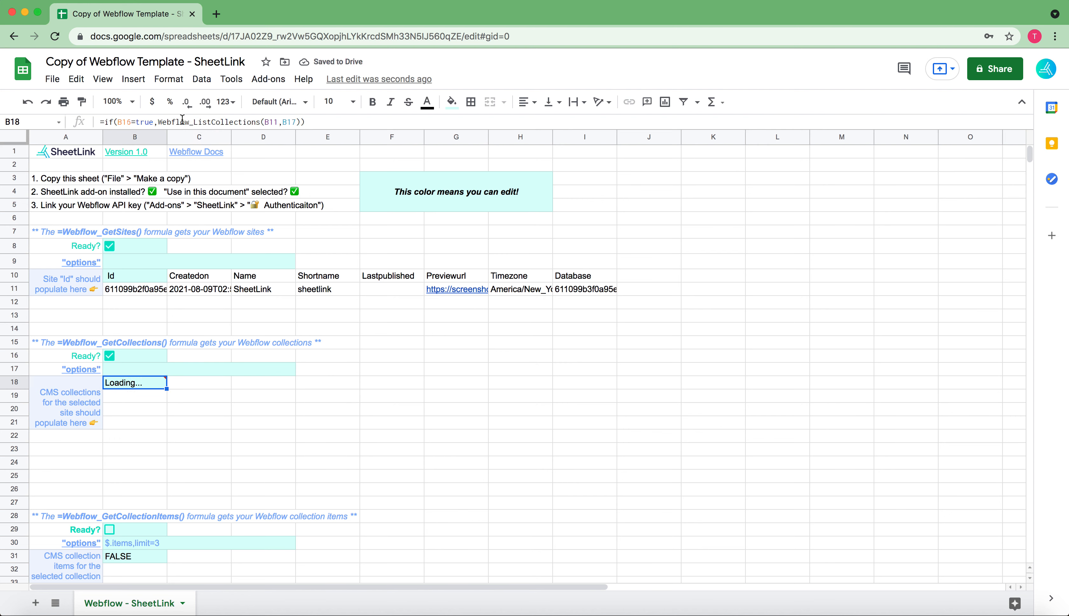
Check the Methods collection's Id in B19 and mark the Webflow_GetCollectionItems section as ready
scroll(205, 372, down, 2)
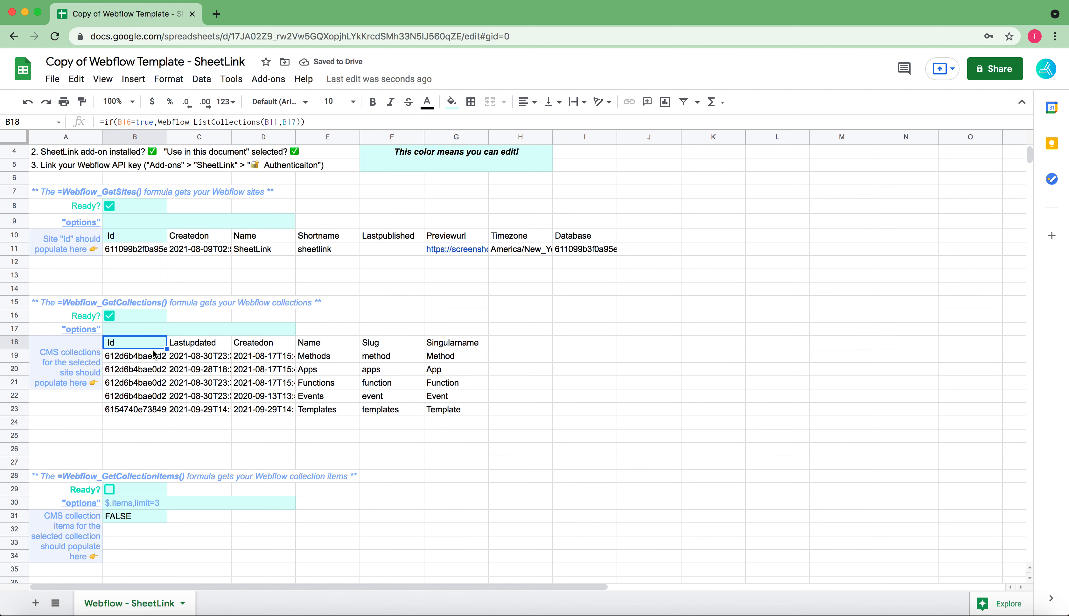
scroll(307, 405, down, 5)
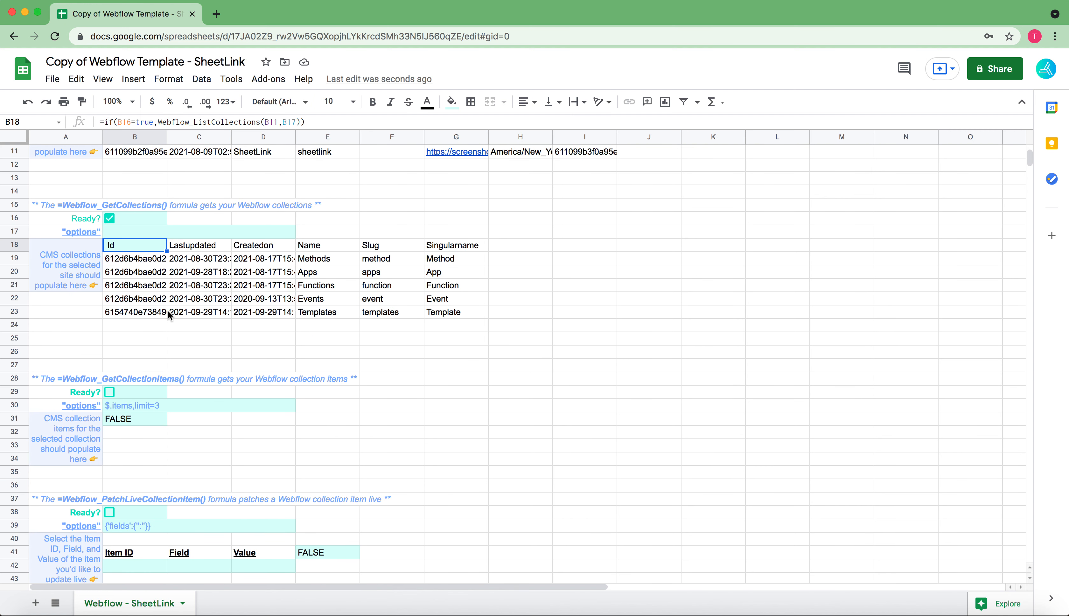
click(124, 258)
scroll(122, 381, down, 3)
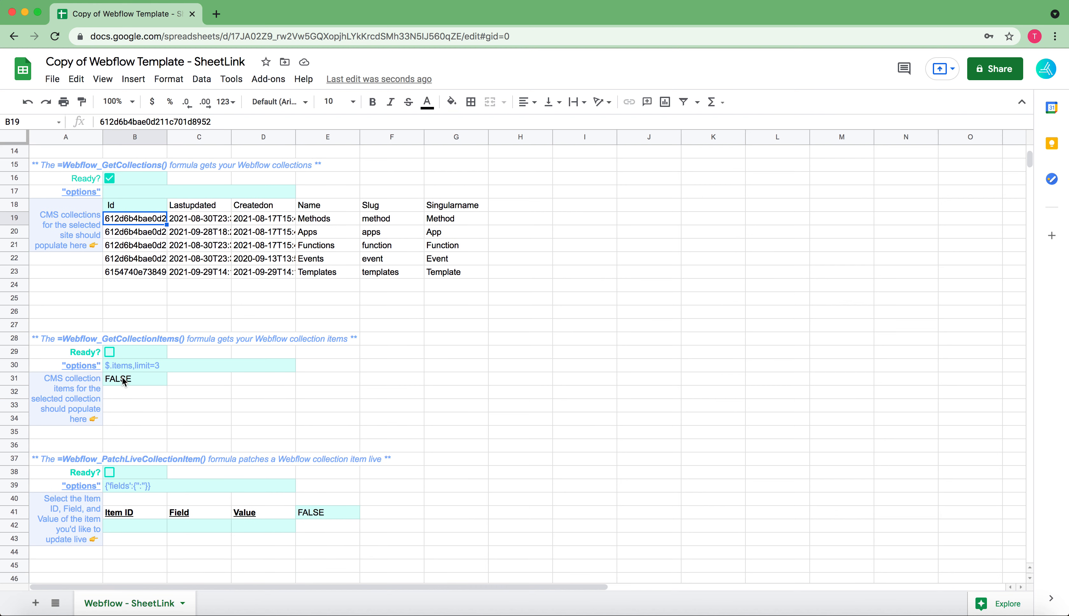
click(327, 206)
click(111, 339)
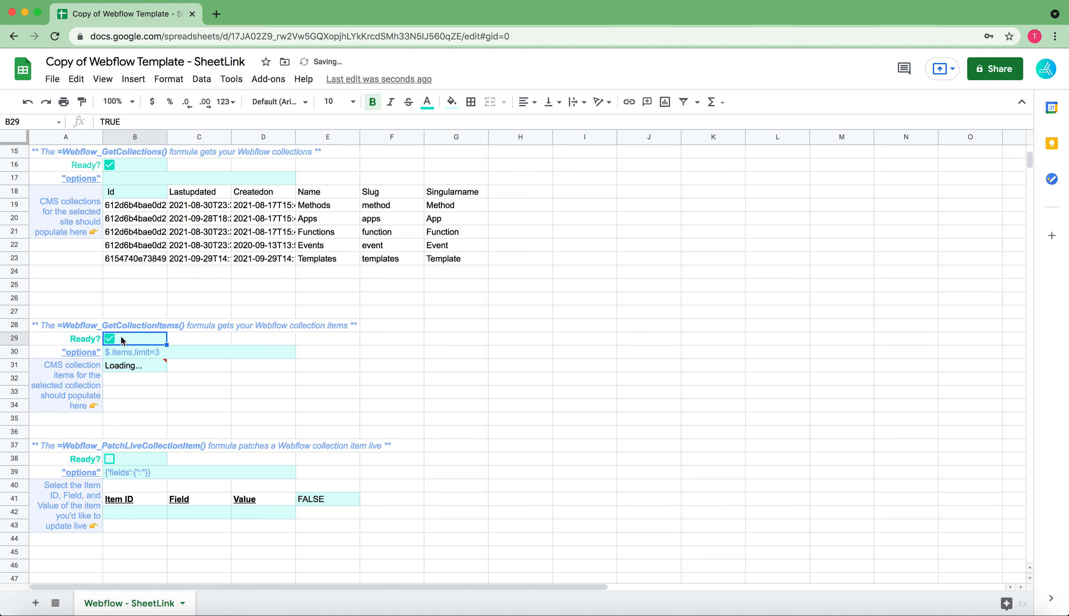
Inspect the Webflow_GetCollectionItems formula in B31, its options in B30 and the documentation link in A30
double_click(136, 365)
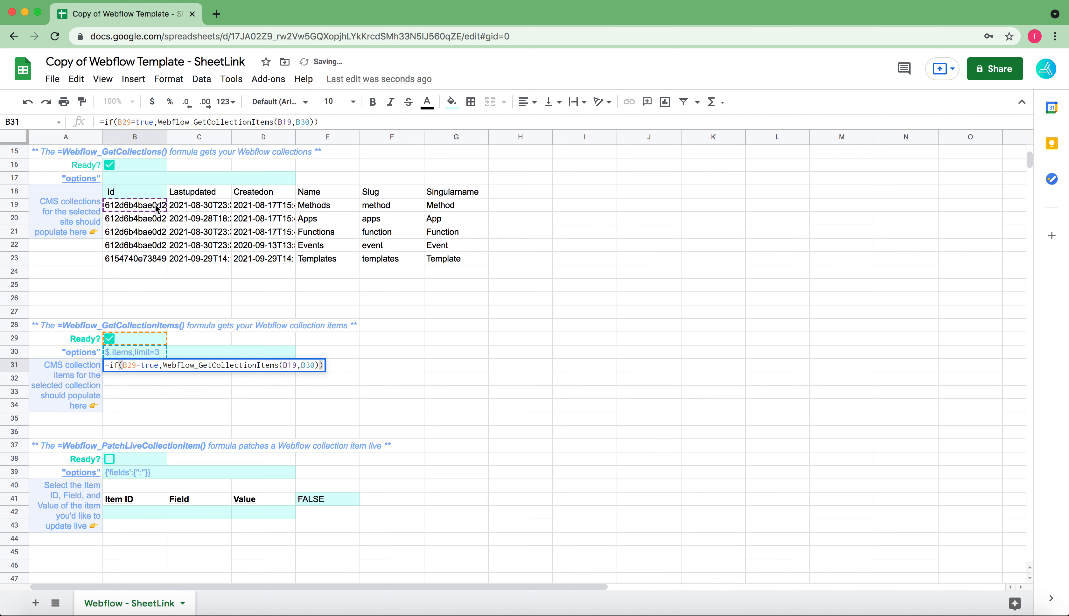
click(144, 284)
scroll(141, 422, down, 2)
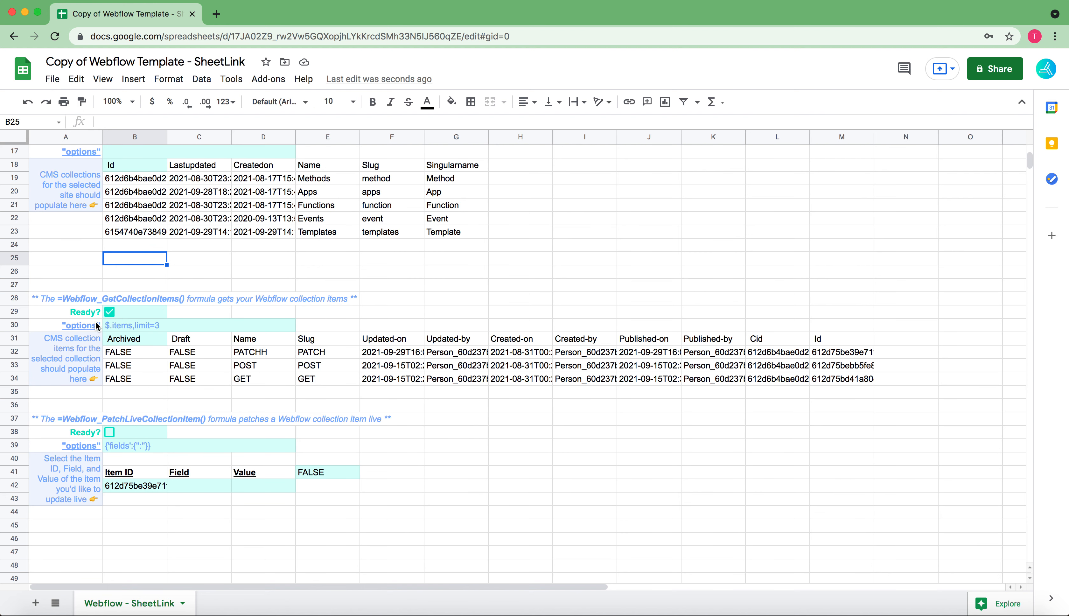
click(126, 328)
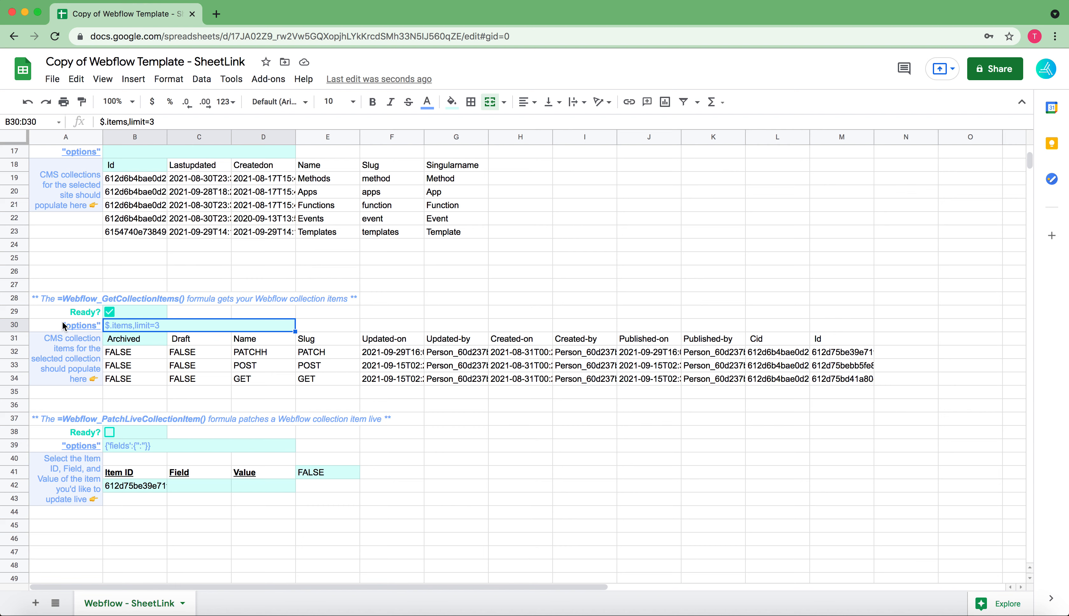
click(83, 327)
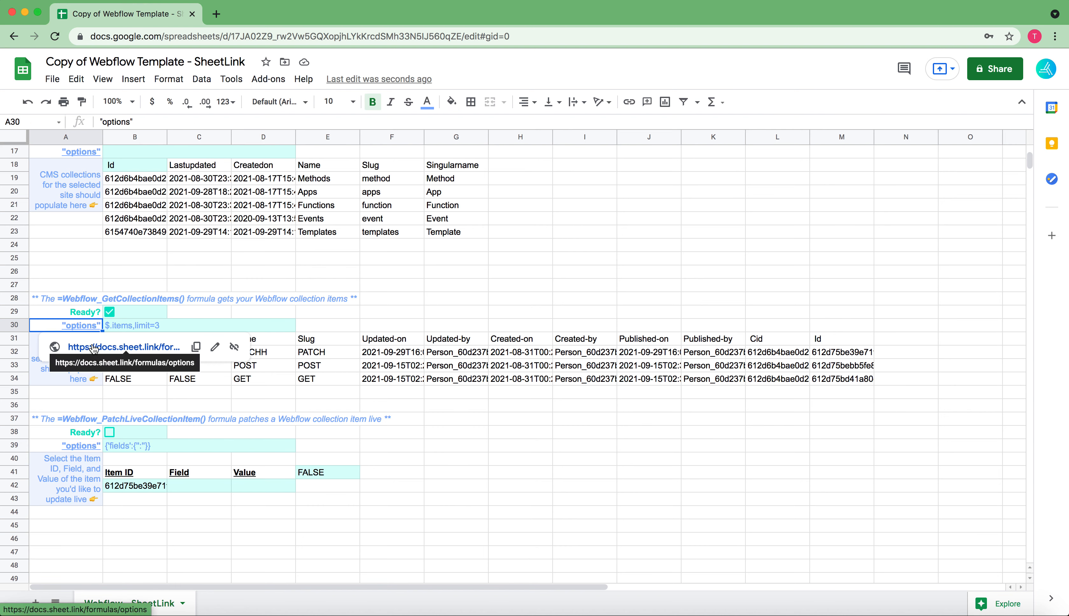
Set the Webflow_GetCollectionItems options in B30 to $.items,limit=2
click(141, 326)
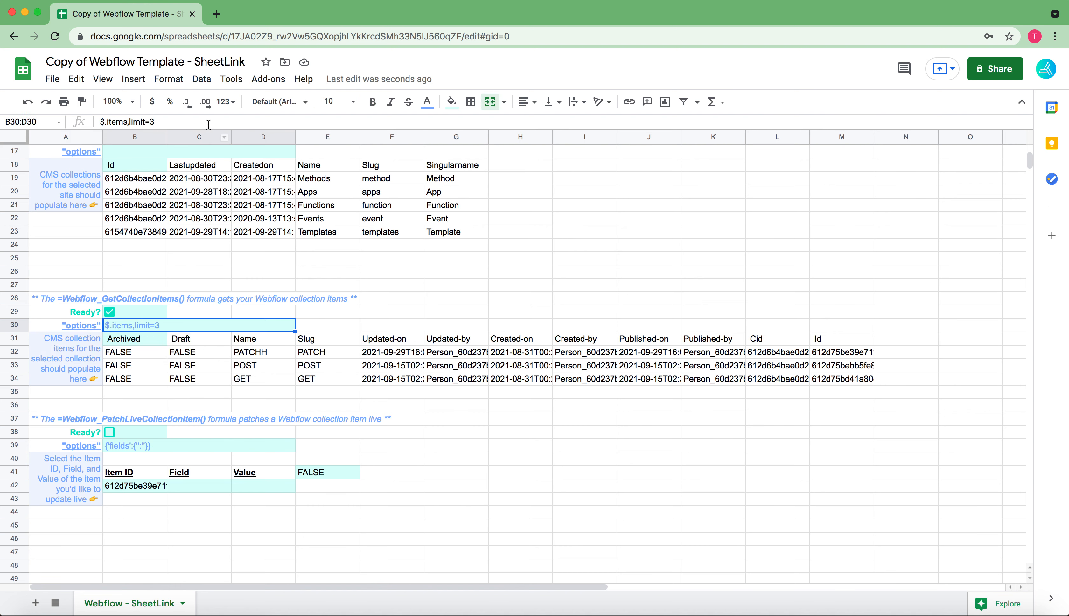
click(206, 123)
text(2)
key(Return)
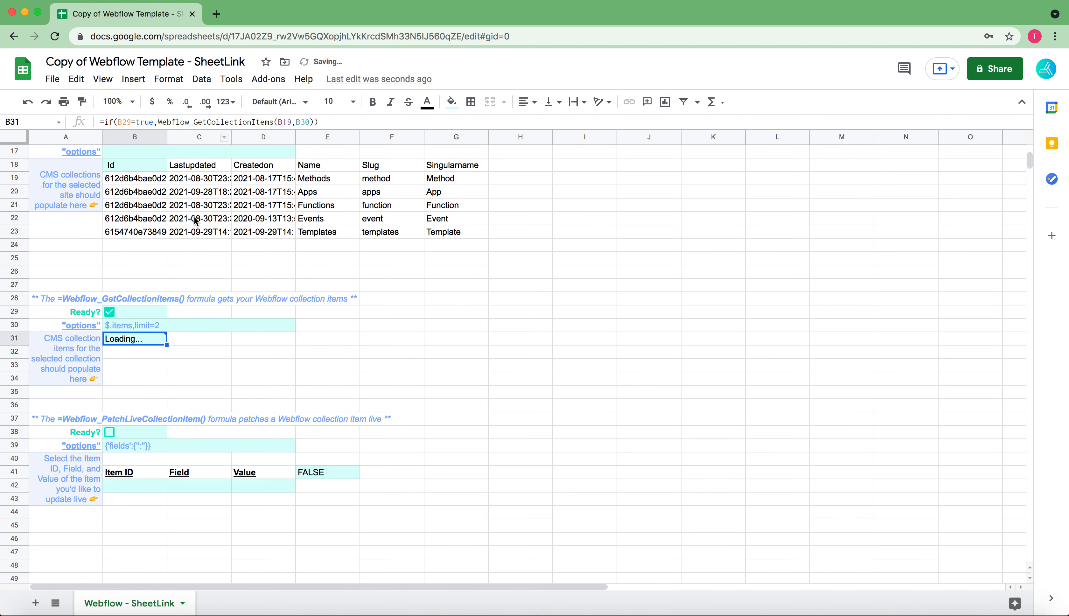
In the Webflow_PatchLiveCollectionItem section, enter name as the field in C42 and PATCH as the value in D42
scroll(179, 329, down, 3)
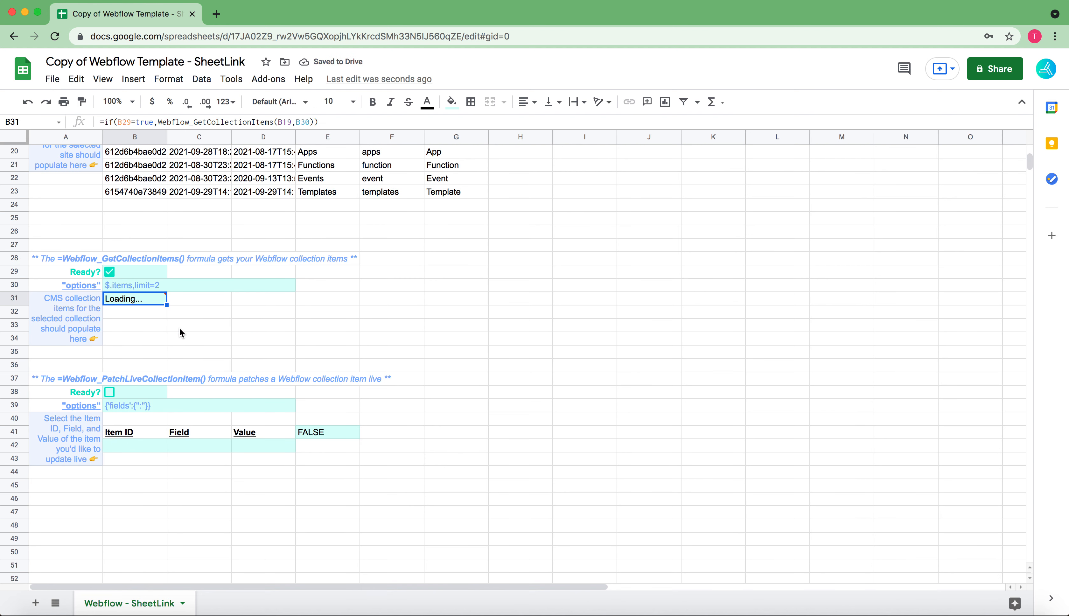
scroll(179, 329, down, 2)
scroll(180, 329, down, 3)
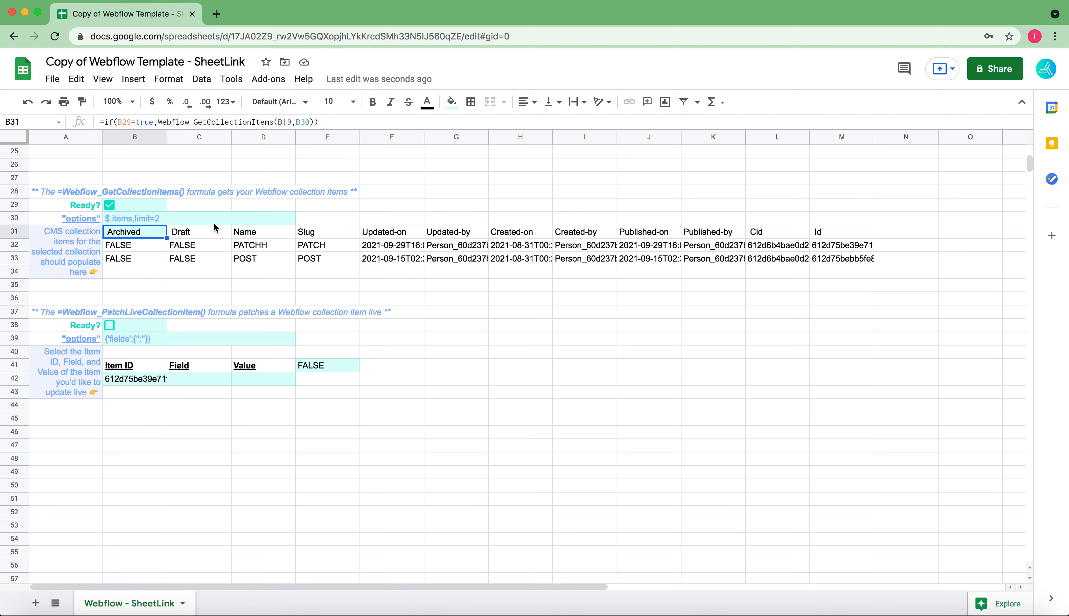
scroll(376, 221, up, 3)
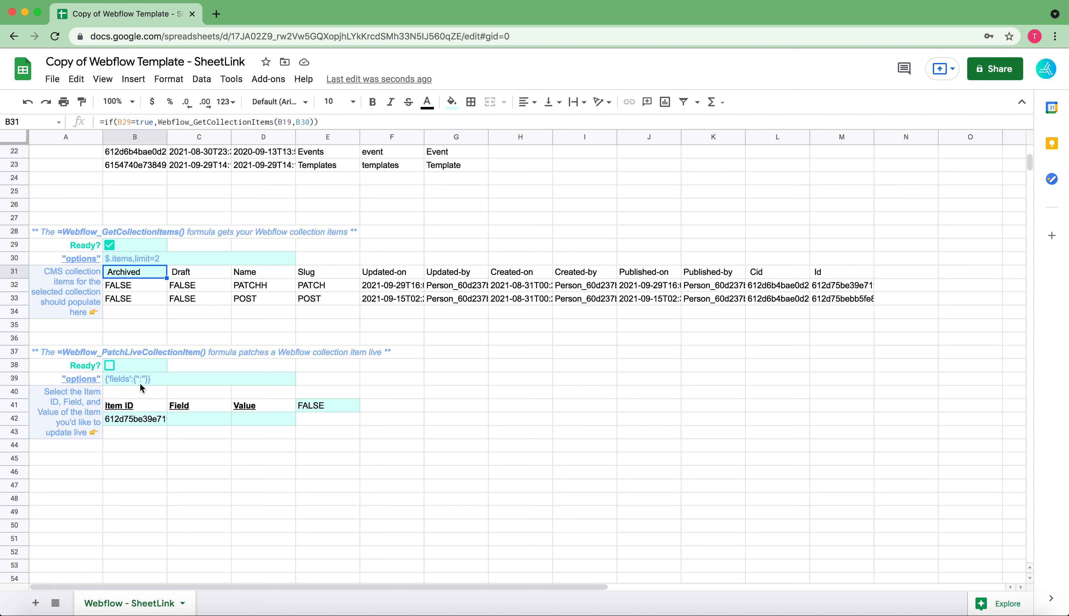
click(183, 418)
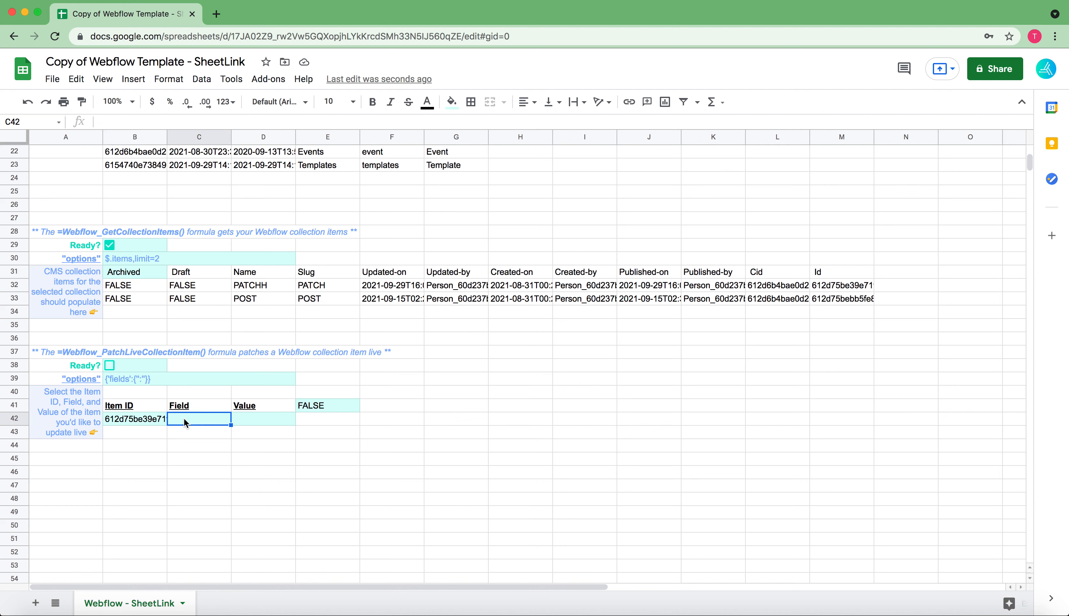
click(254, 420)
click(266, 286)
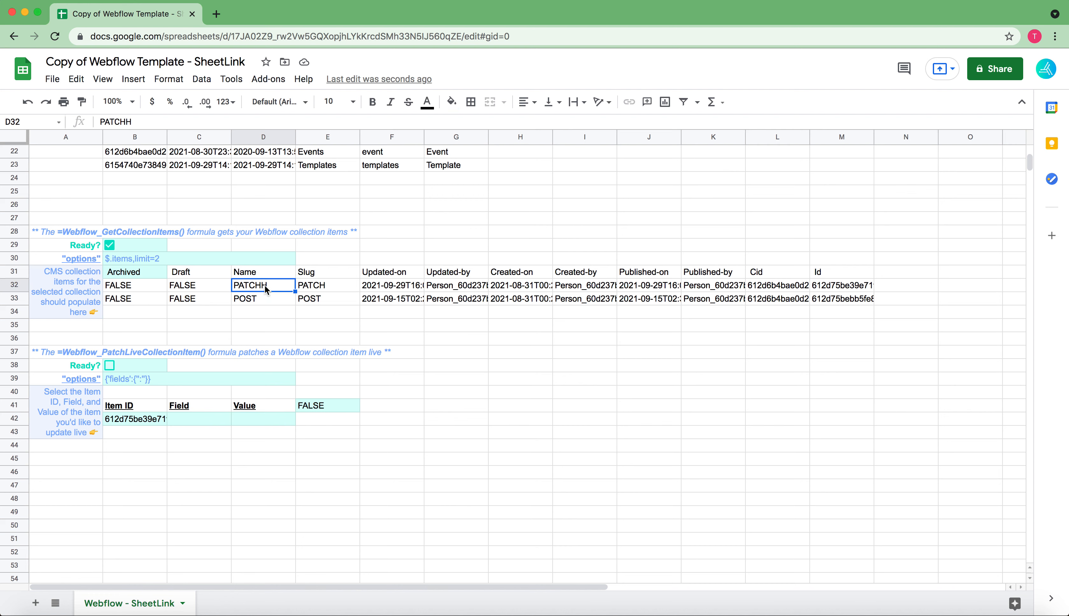
click(202, 424)
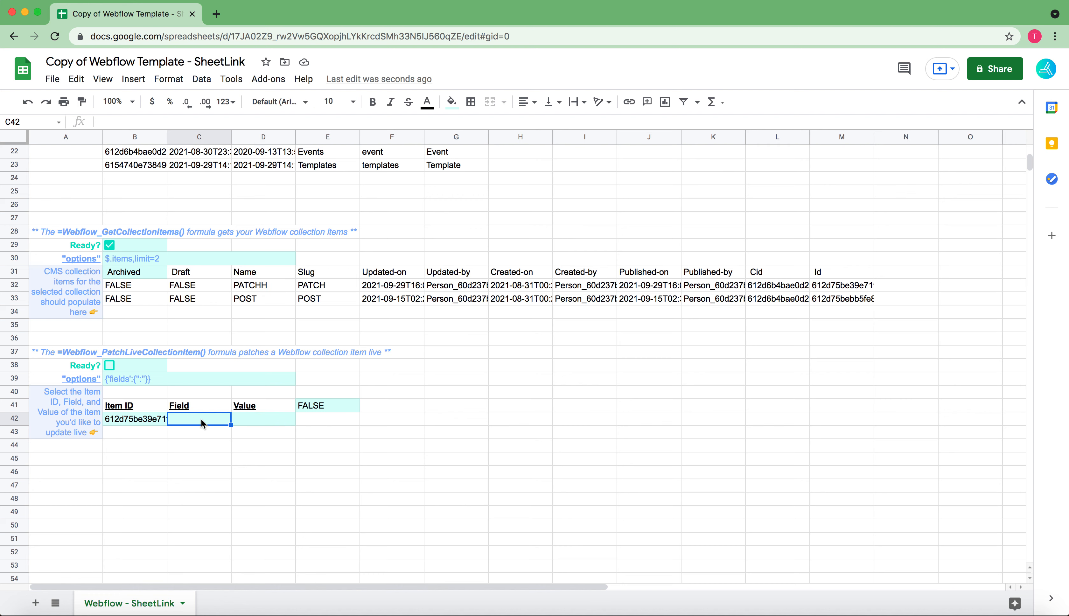
key(Return)
text(name)
key(Tab)
text(PATCH)
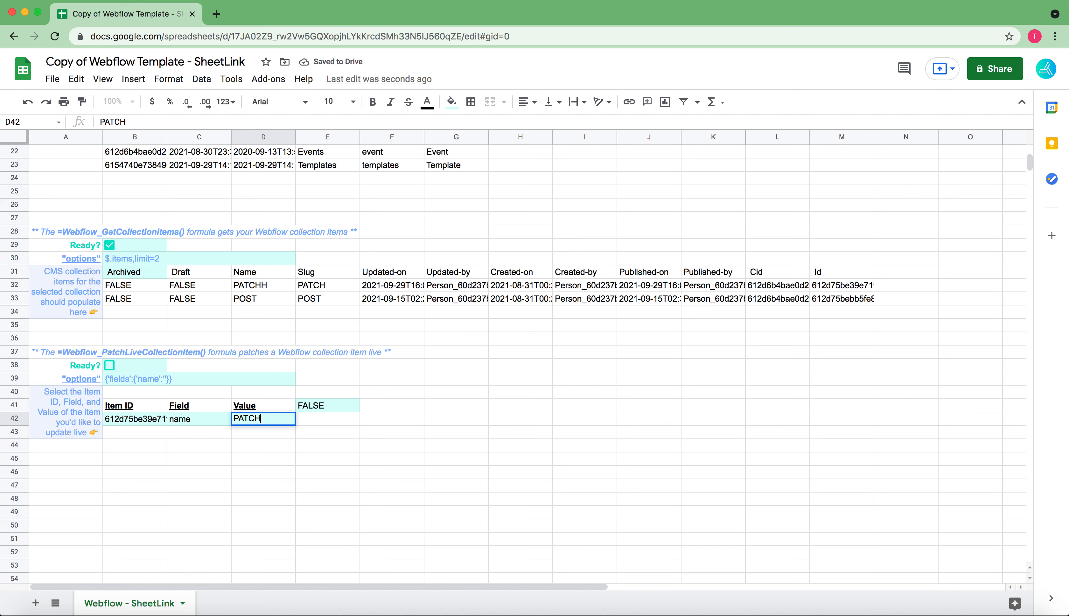
key(Return)
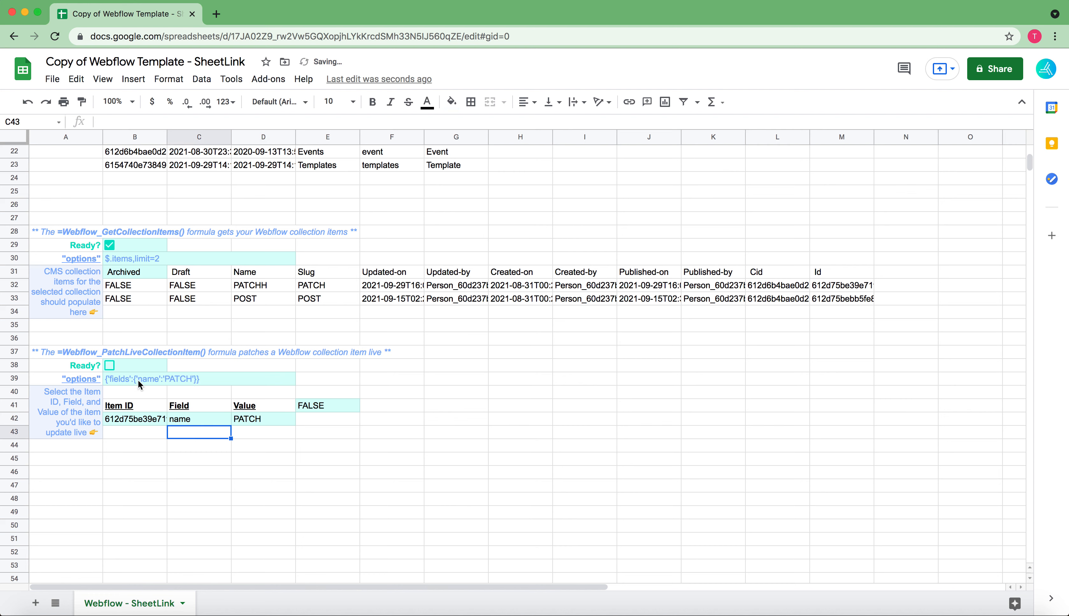
Check the options formula in B39 and mark the Webflow_PatchLiveCollectionItem section as ready to patch the item live
click(128, 380)
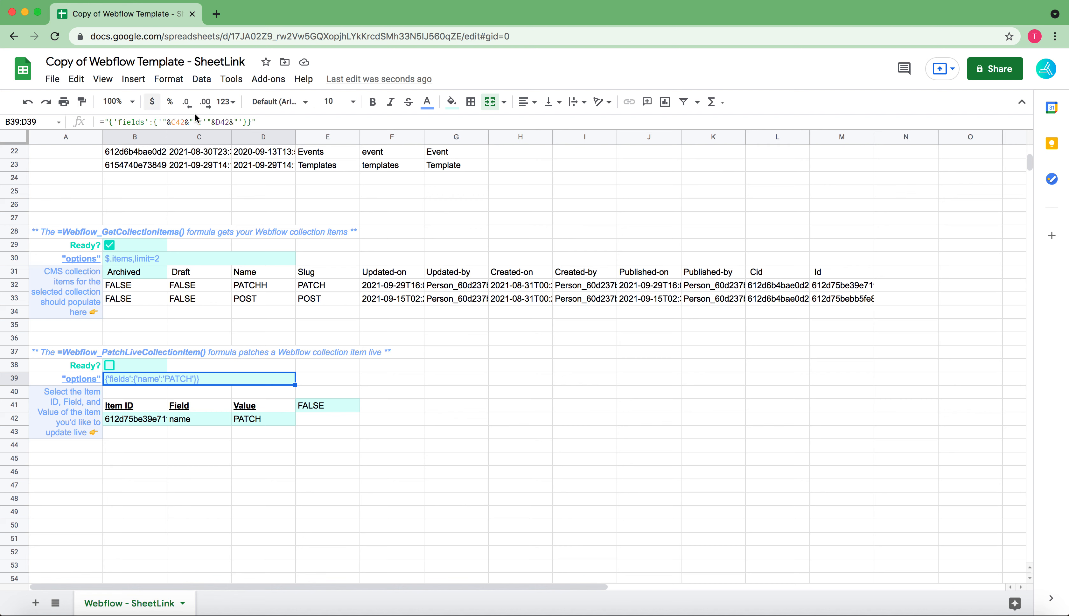
click(110, 367)
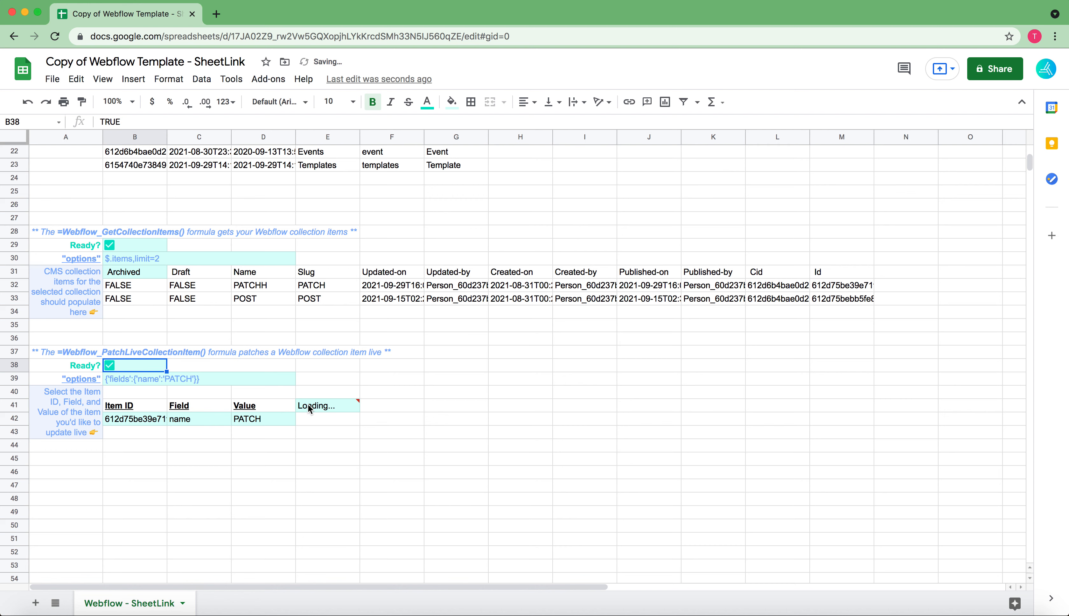
mouse_move(323, 407)
click(367, 388)
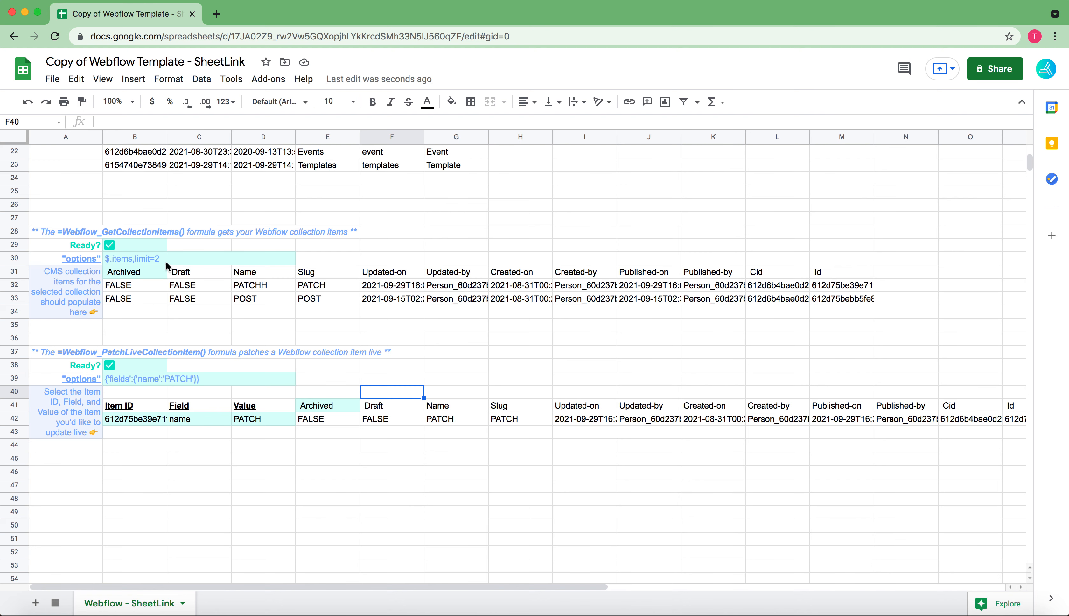
Rerun Webflow_GetCollectionItems by switching its Ready checkbox off and on, and mark the Webflow_PatchLiveCollectionItem section as not ready
click(110, 245)
click(111, 244)
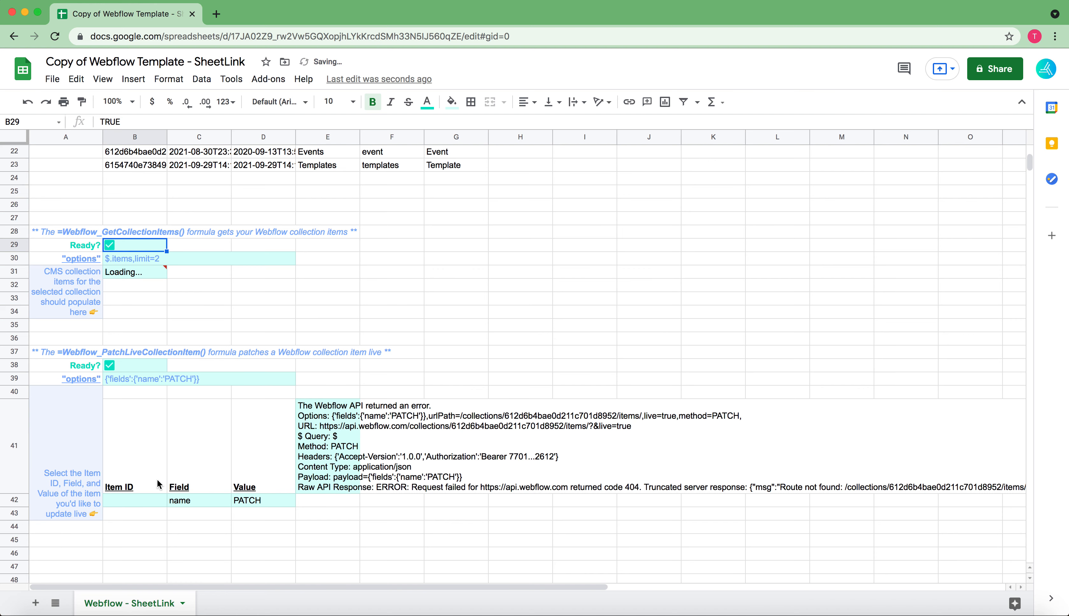
click(110, 365)
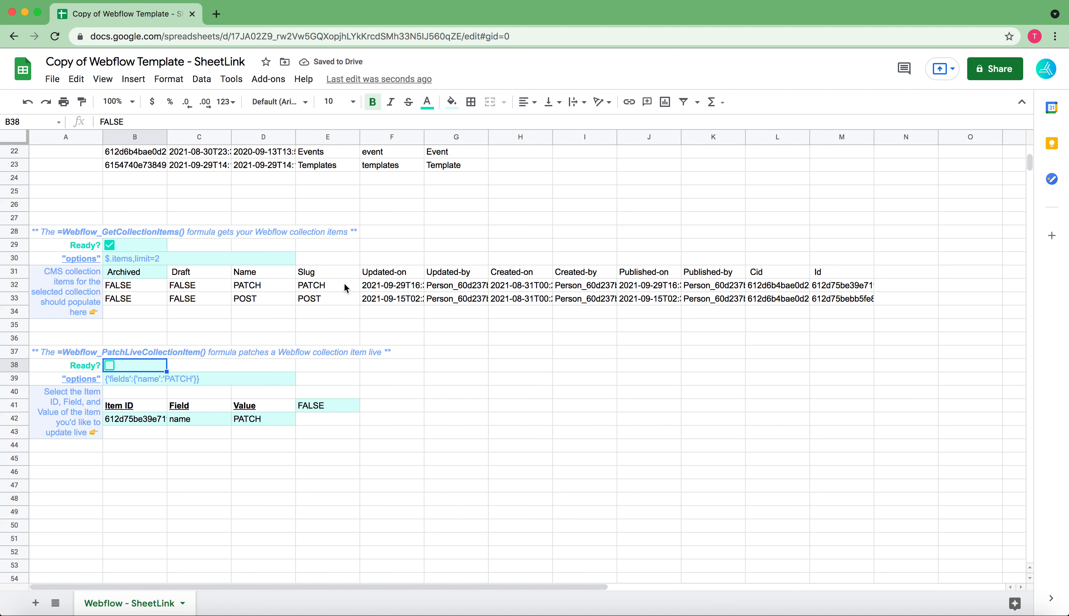
click(317, 287)
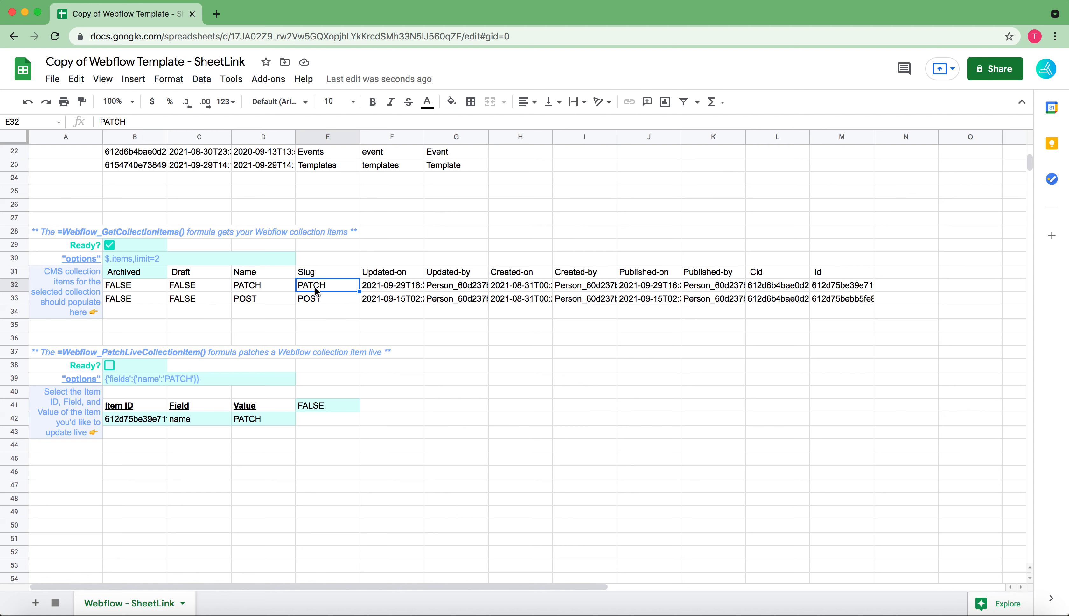
Open the Webflow Docs link in C1 and review the list of SheetLink Webflow formulas
scroll(256, 219, up, 5)
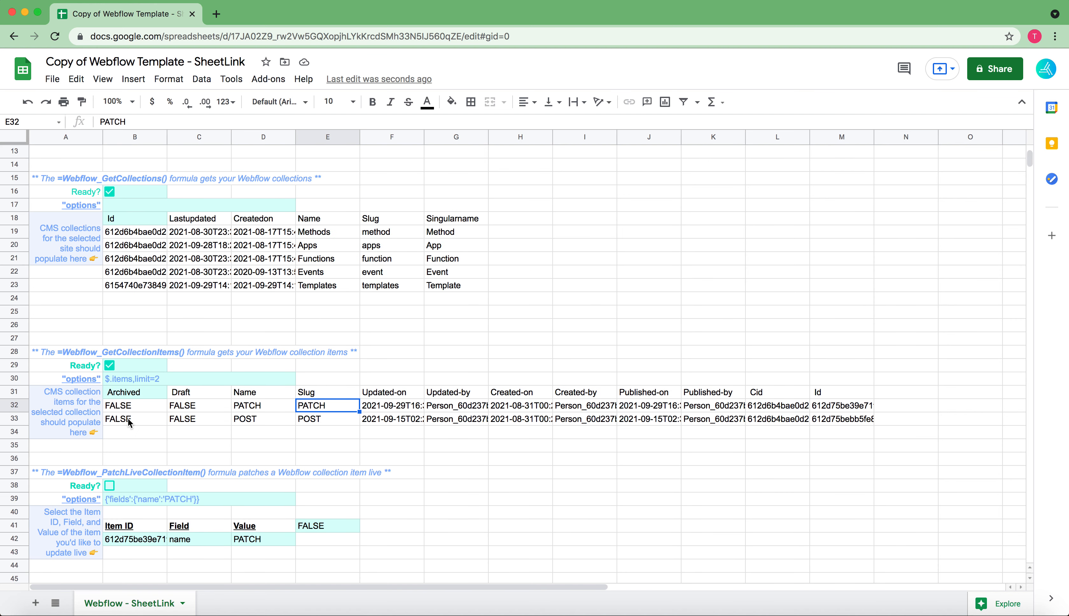
scroll(256, 220, up, 4)
click(199, 152)
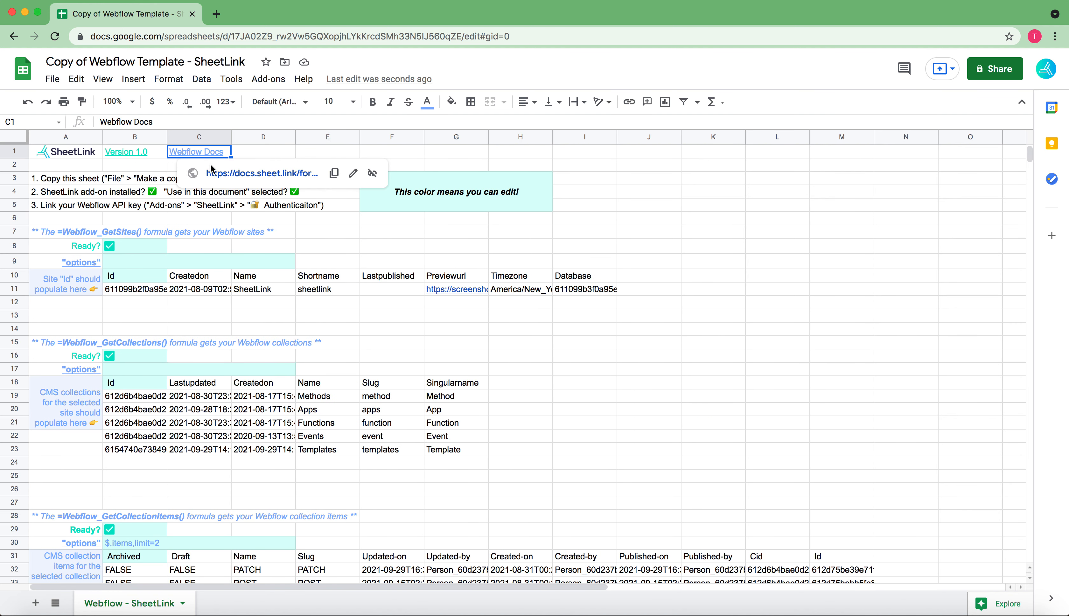
click(212, 165)
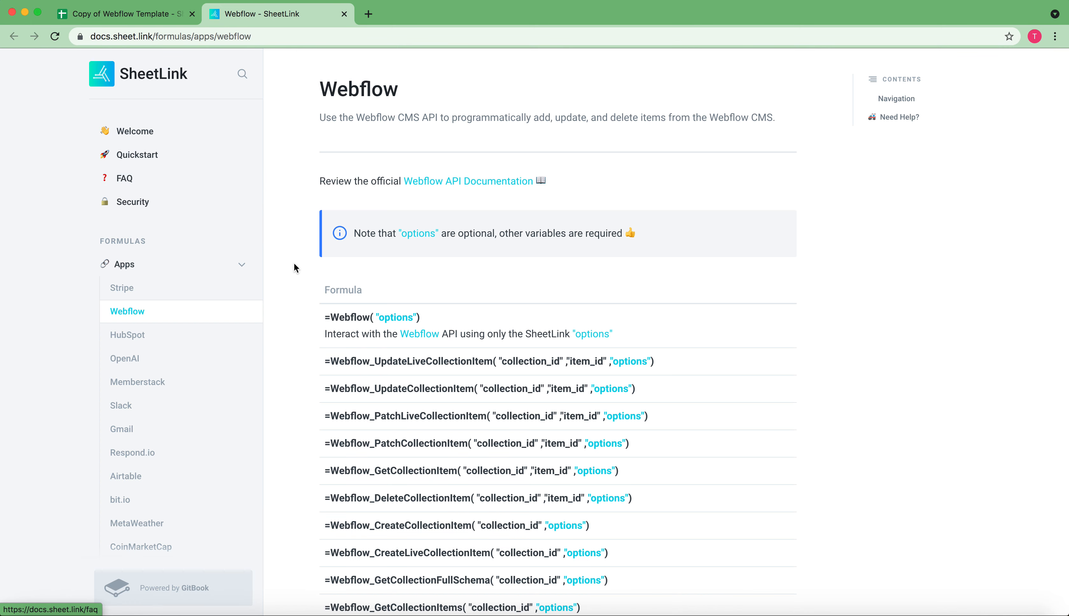
scroll(295, 263, down, 5)
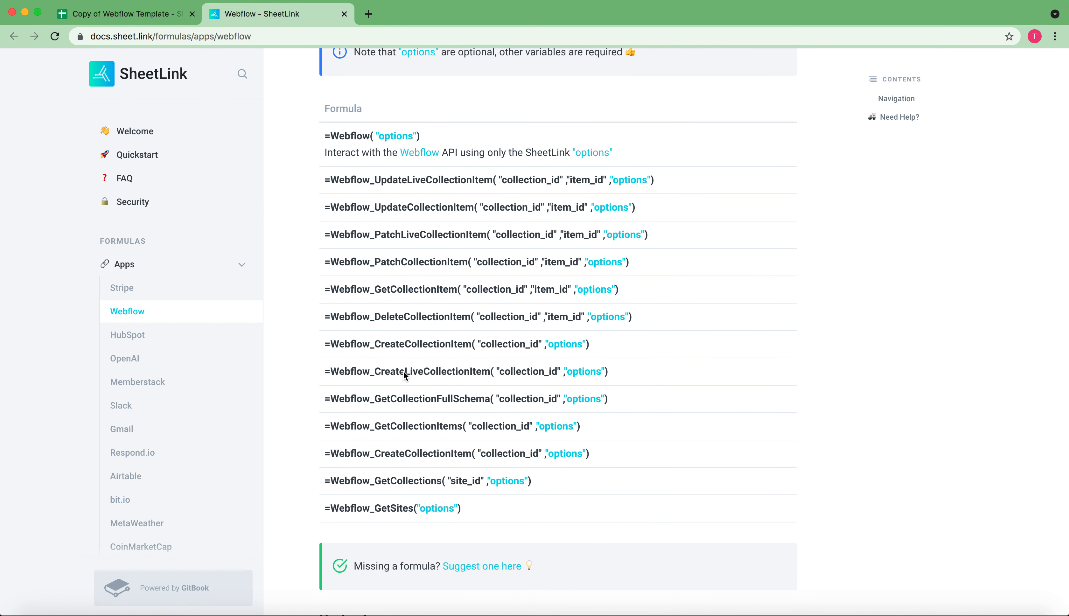